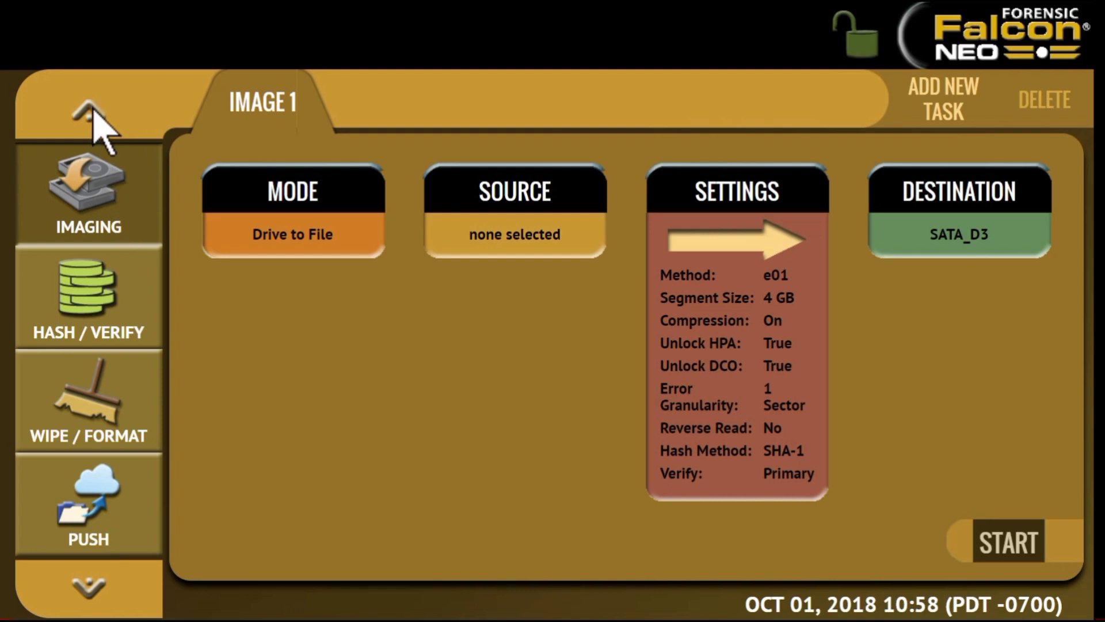
Return to the Imaging section, open Image 1's mode choices and select File to File
left_click(89, 586)
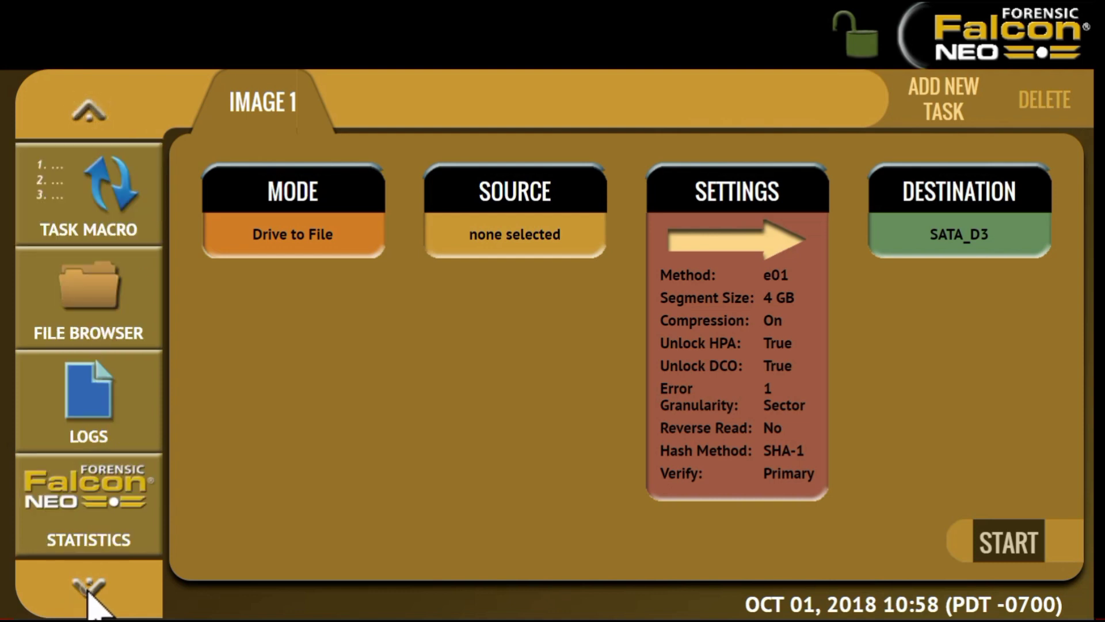
left_click(87, 112)
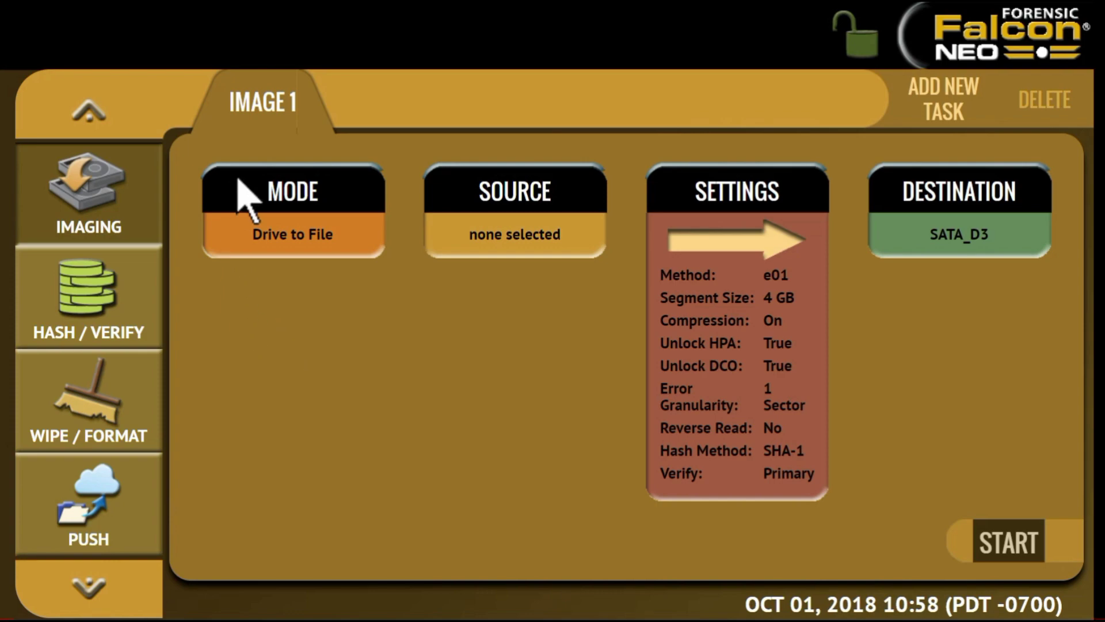
left_click(289, 200)
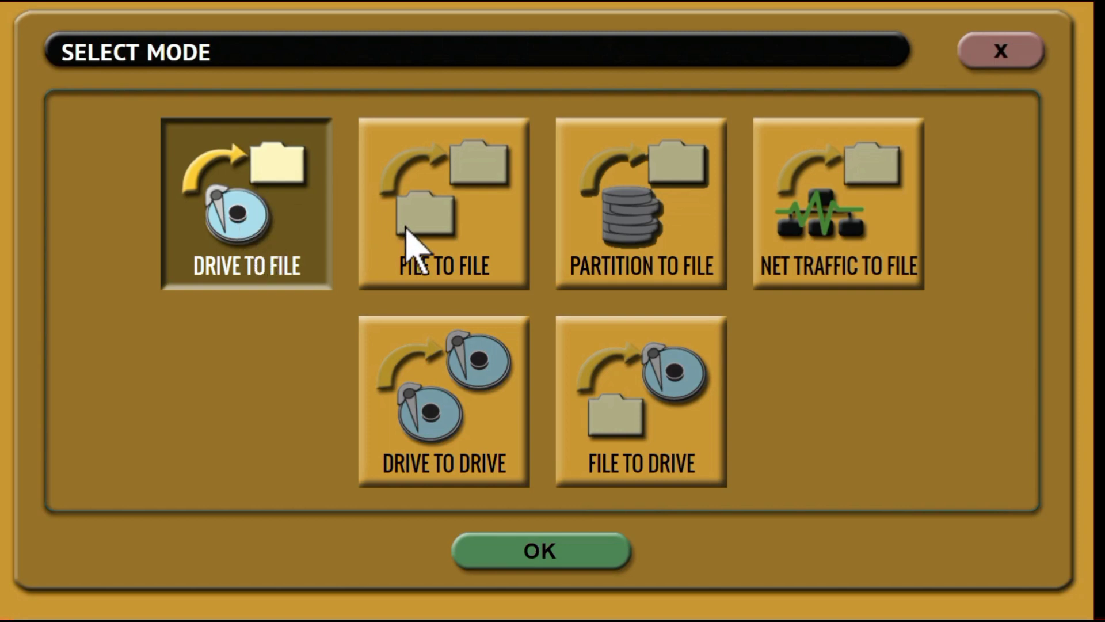
left_click(428, 241)
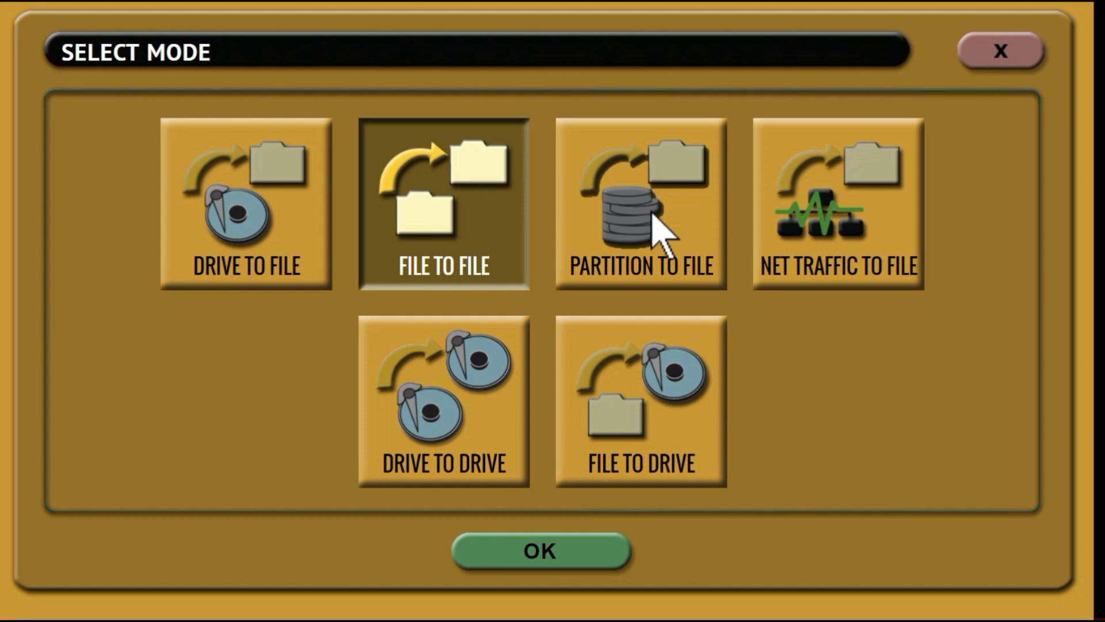
Try Partition to File, Net Traffic to File and Drive to Drive, then confirm File to Drive
left_click(652, 231)
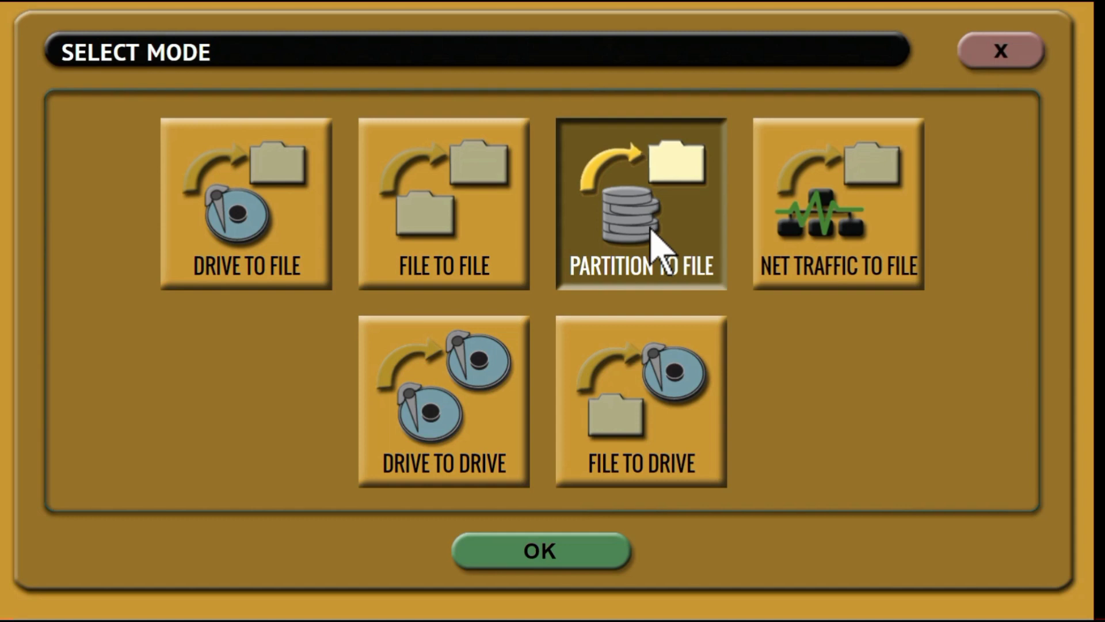
left_click(872, 196)
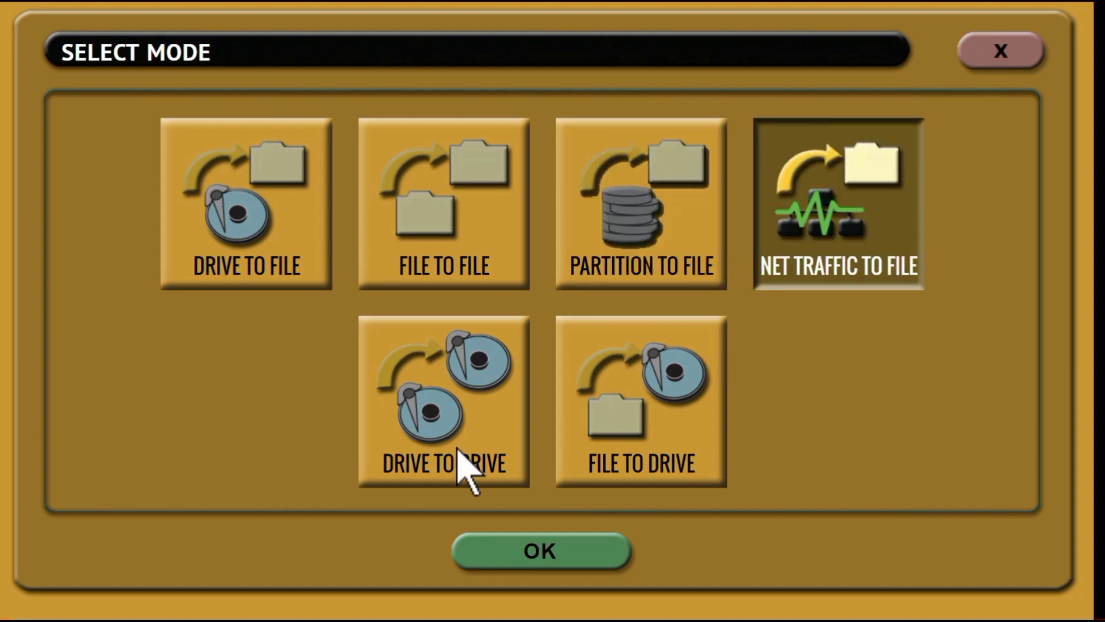
left_click(446, 424)
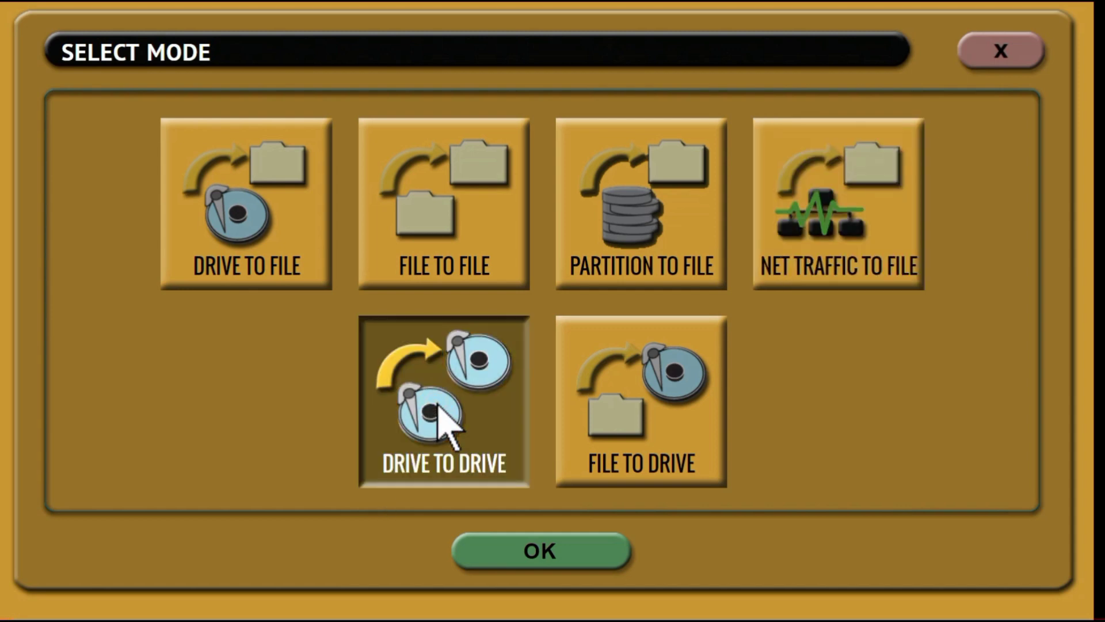
left_click(629, 433)
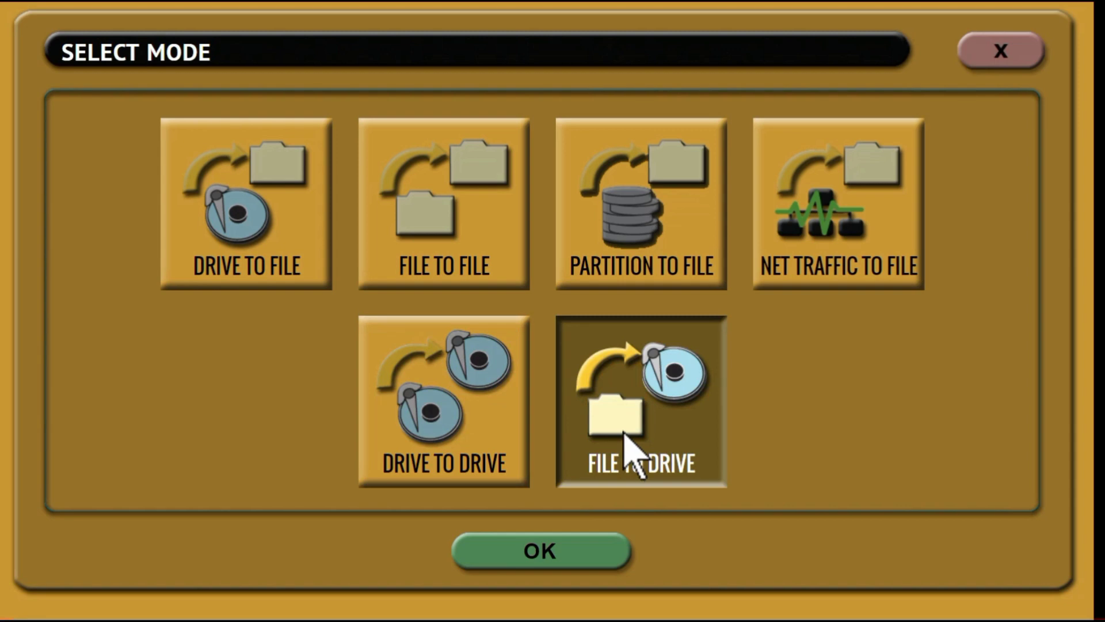
left_click(548, 564)
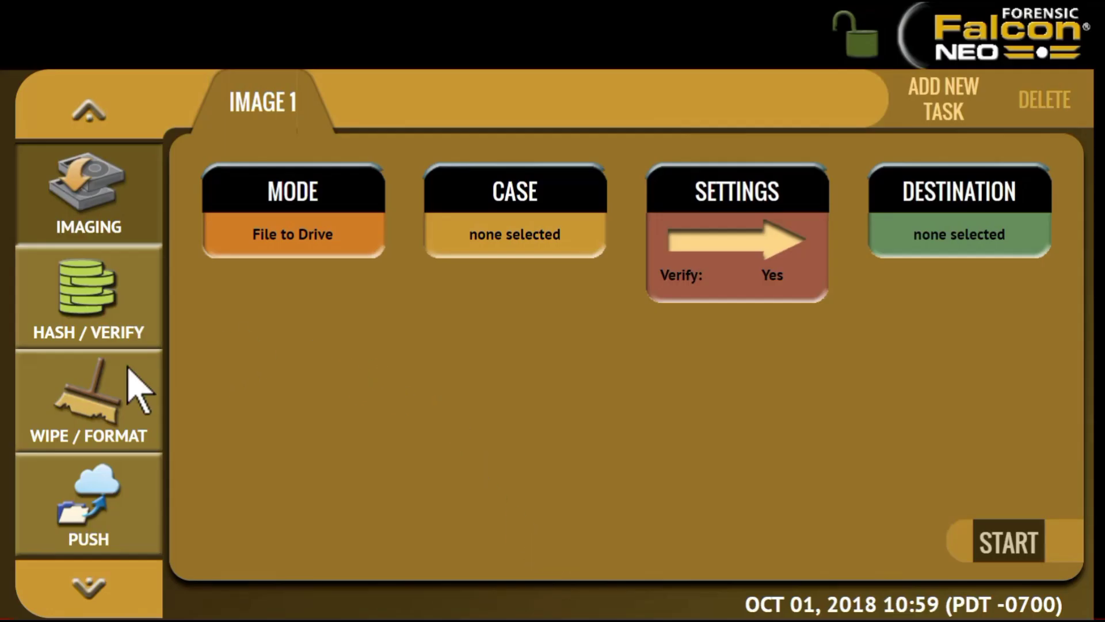
View the Hash/Verify, Wipe/Format and Push 1 tasks in turn
left_click(83, 313)
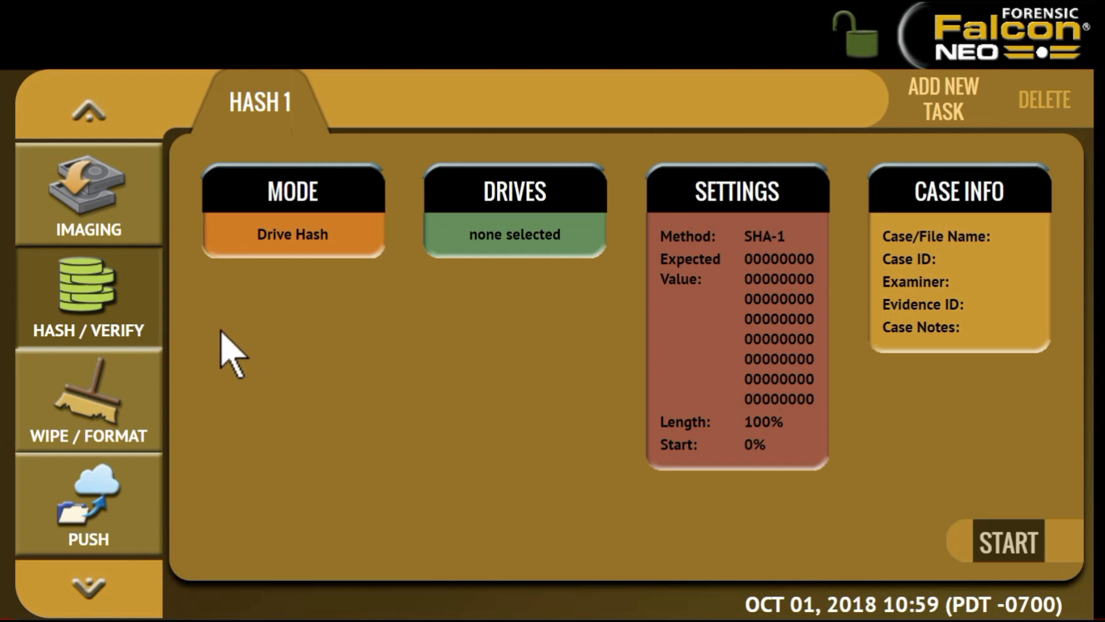
left_click(103, 388)
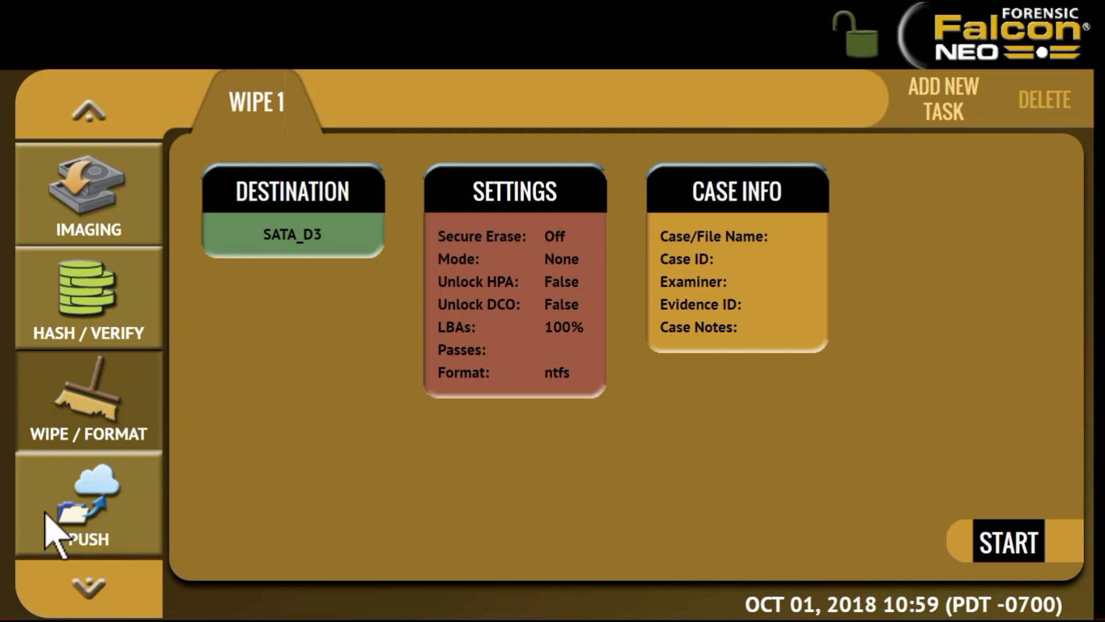
left_click(94, 518)
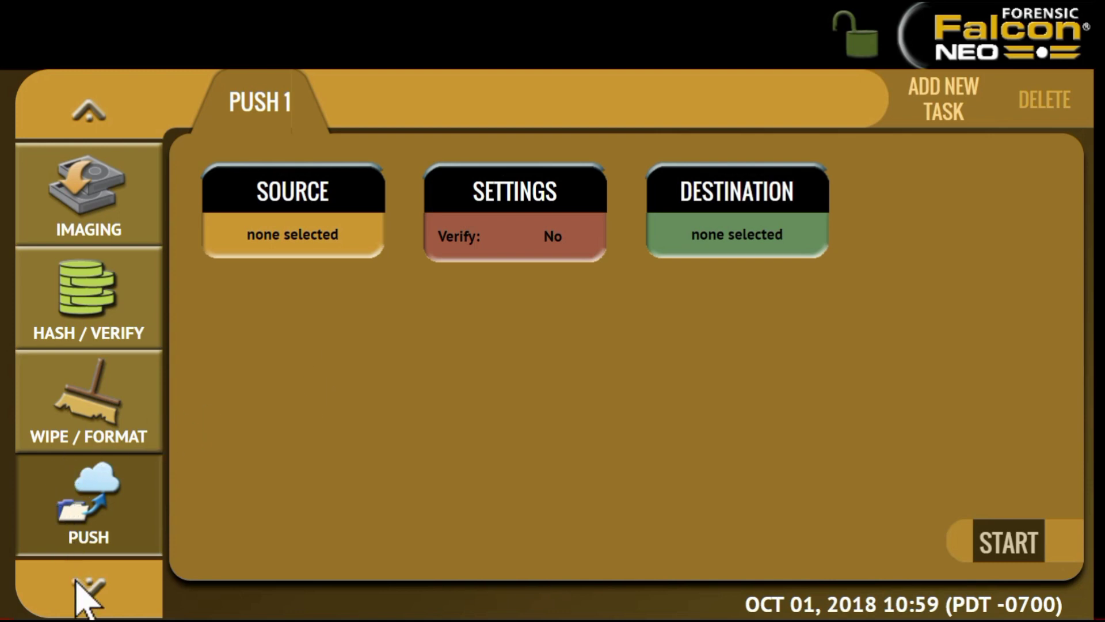
Review Macro 1's task list in Task Macro, then browse the PCIe_S1 drive's files
left_click(83, 598)
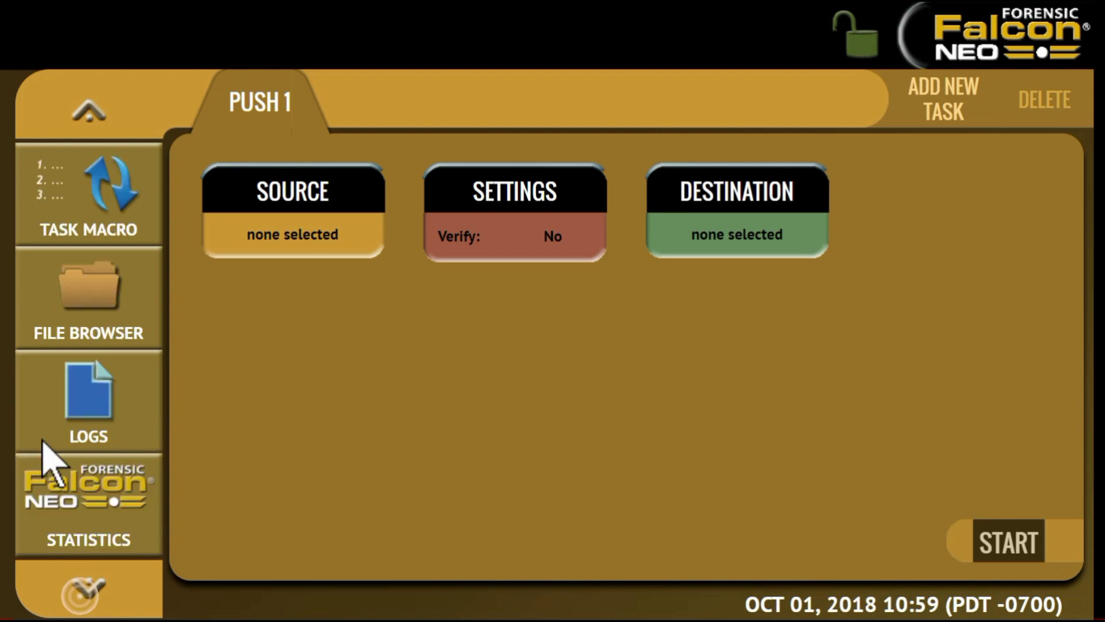
left_click(95, 209)
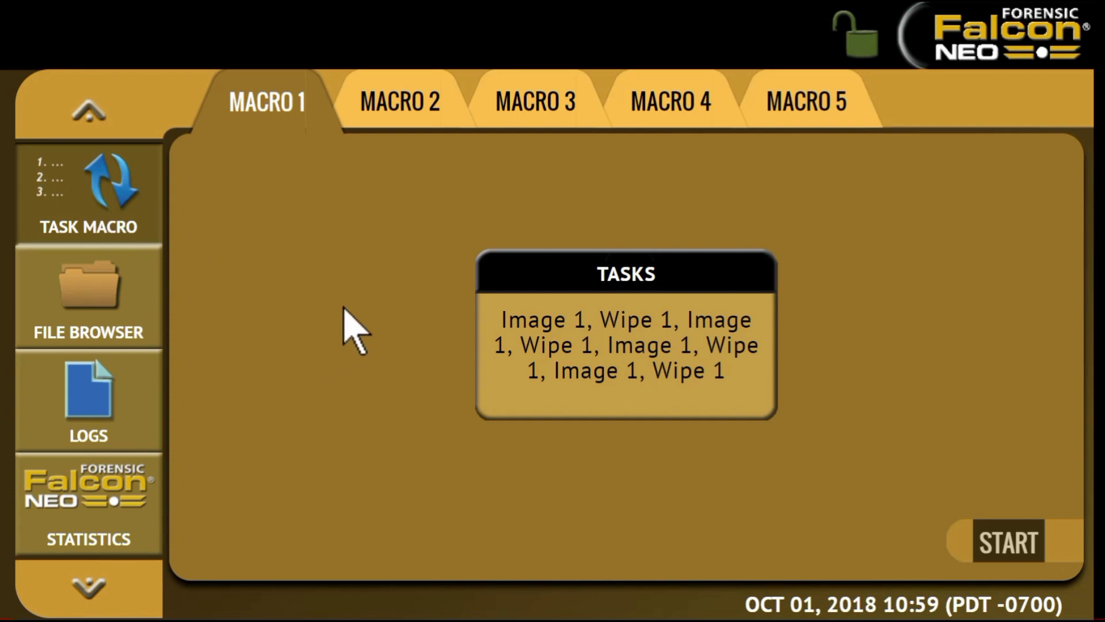
left_click(611, 275)
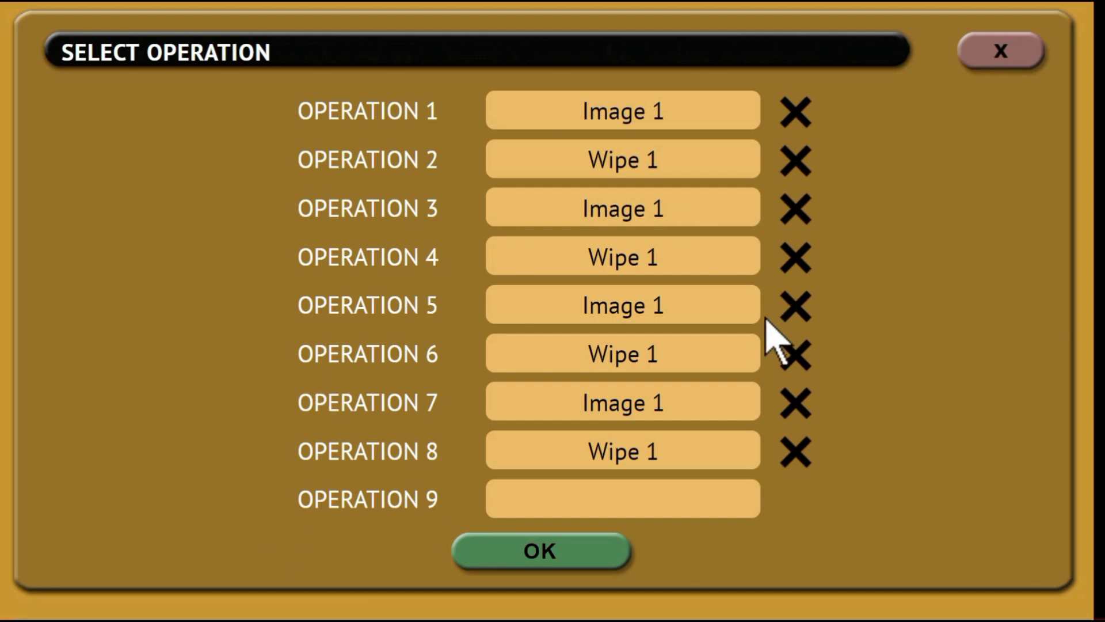
left_click(535, 554)
left_click(96, 290)
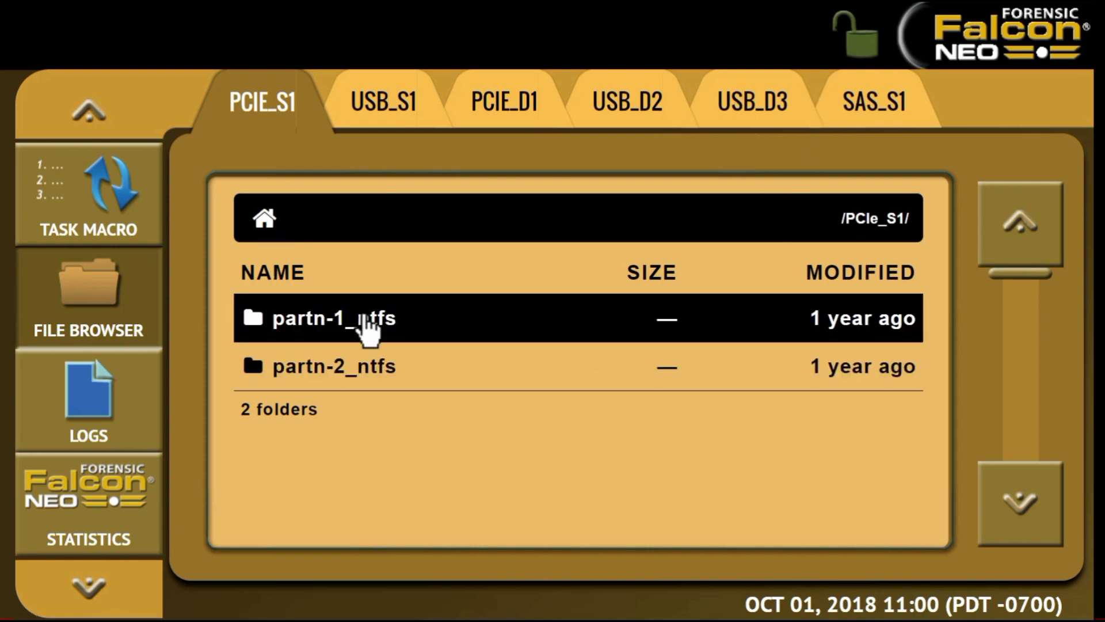
Open partn-2_ntfs and Documents and Settings, then list the saved logs and page to older ones
left_click(345, 379)
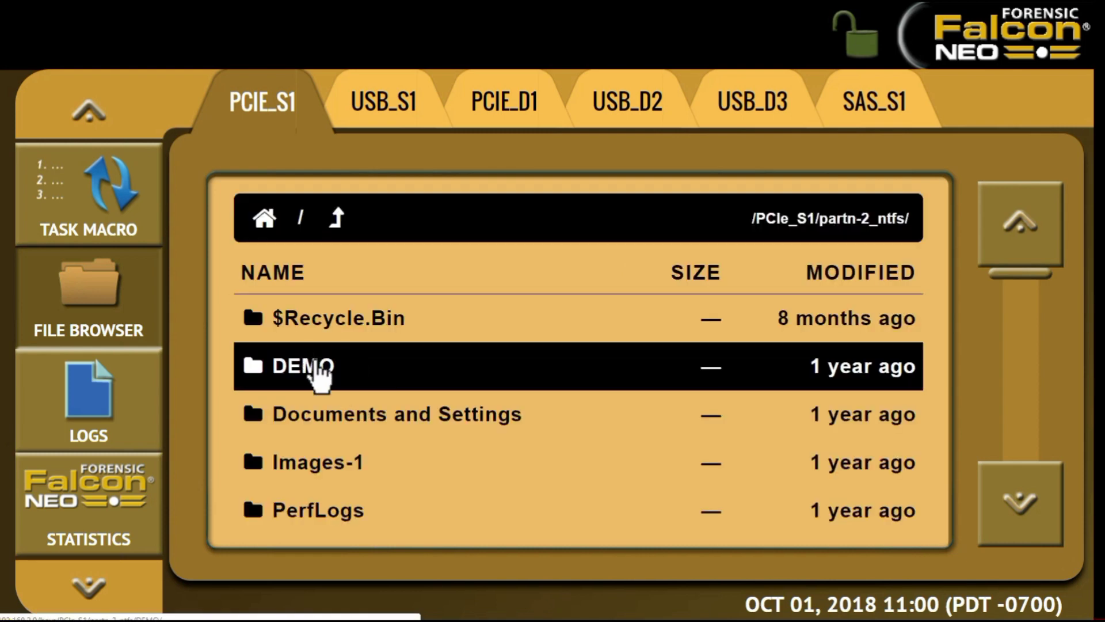
left_click(312, 420)
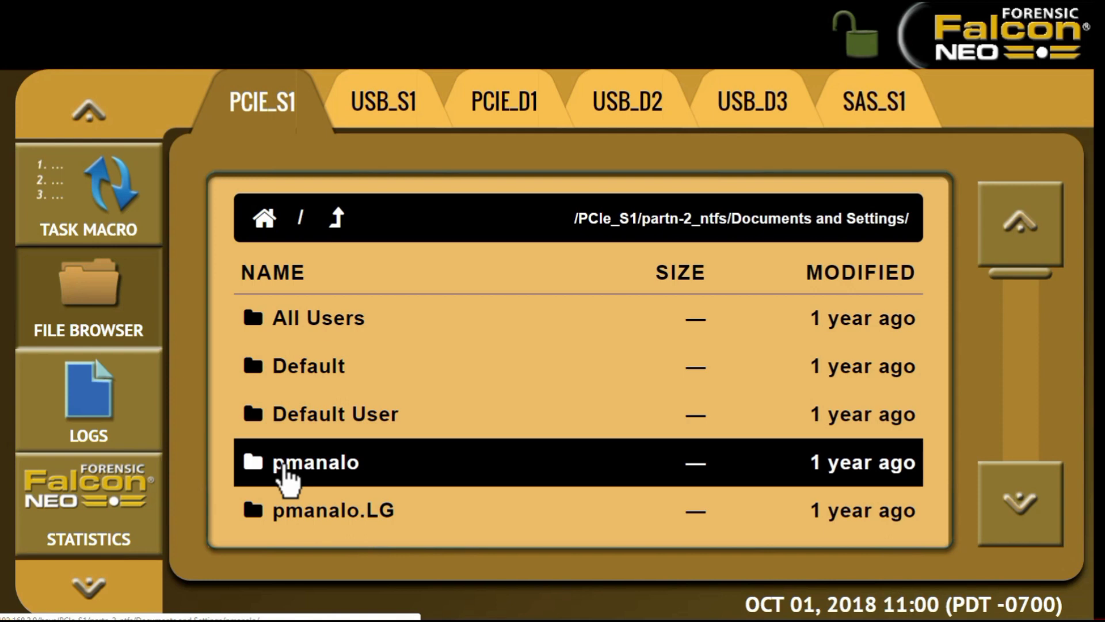
left_click(81, 417)
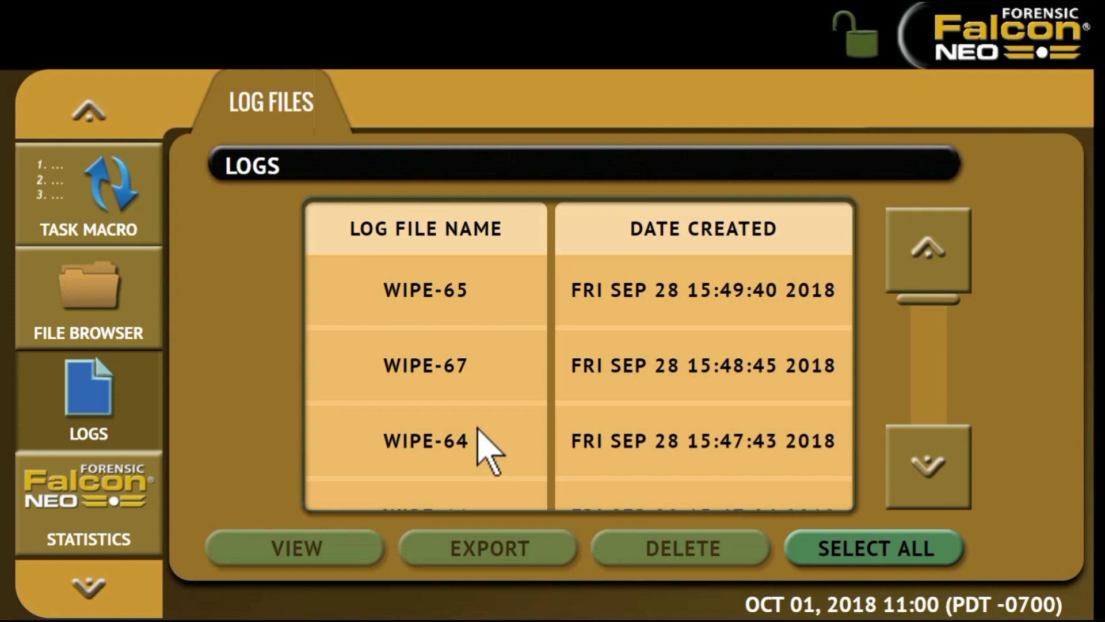
left_click(929, 469)
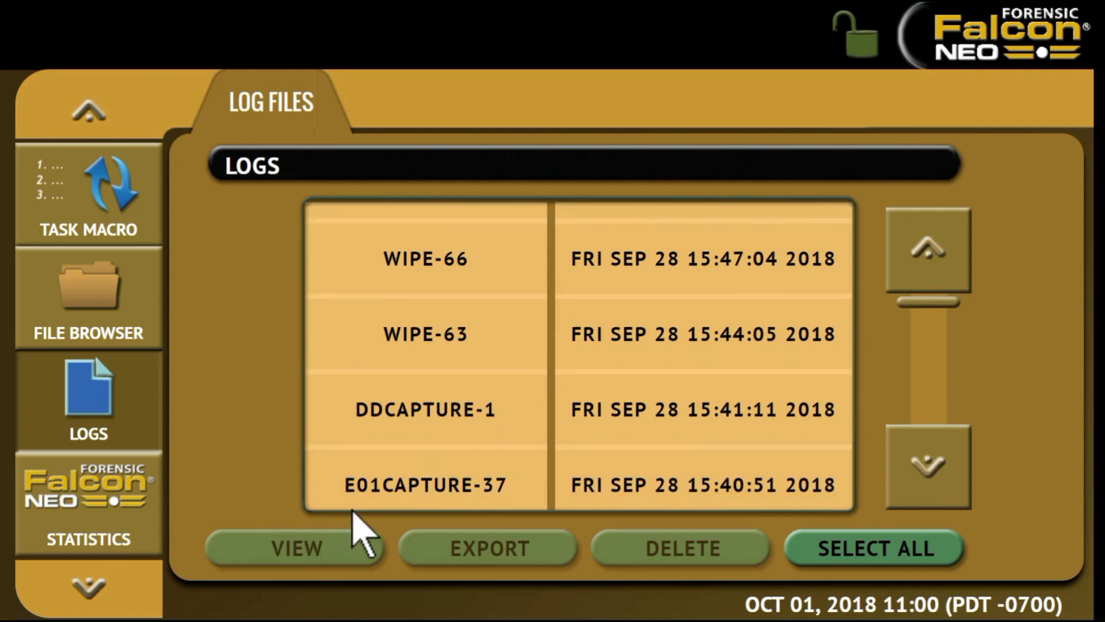
View and close the E01CAPTURE-37 audit log, then go to the Statistics section
left_click(409, 486)
left_click(322, 550)
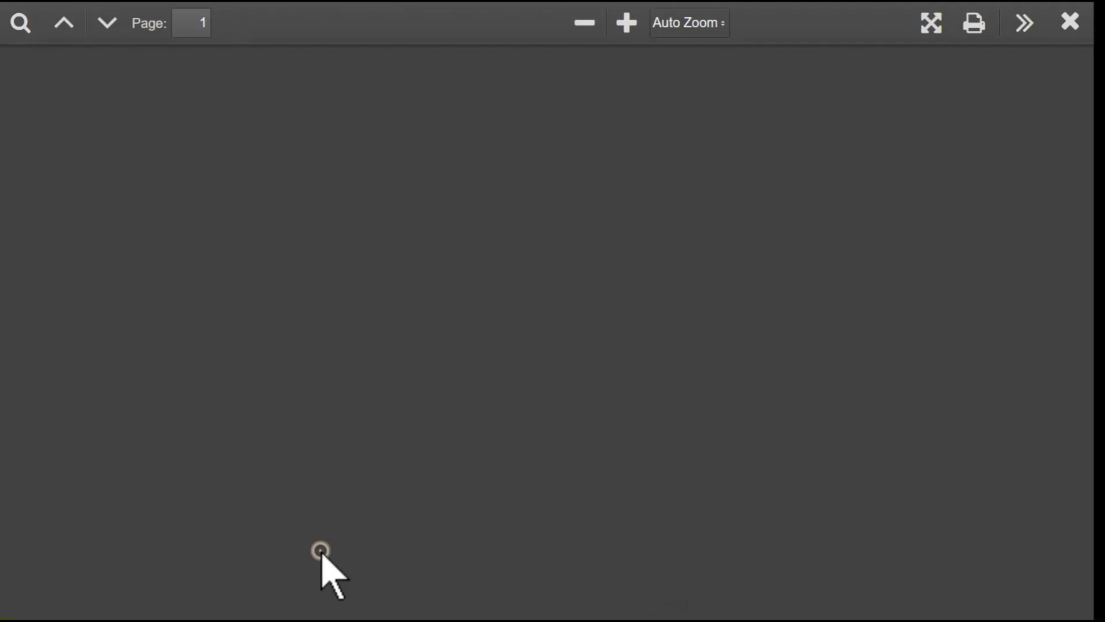
left_click(1069, 23)
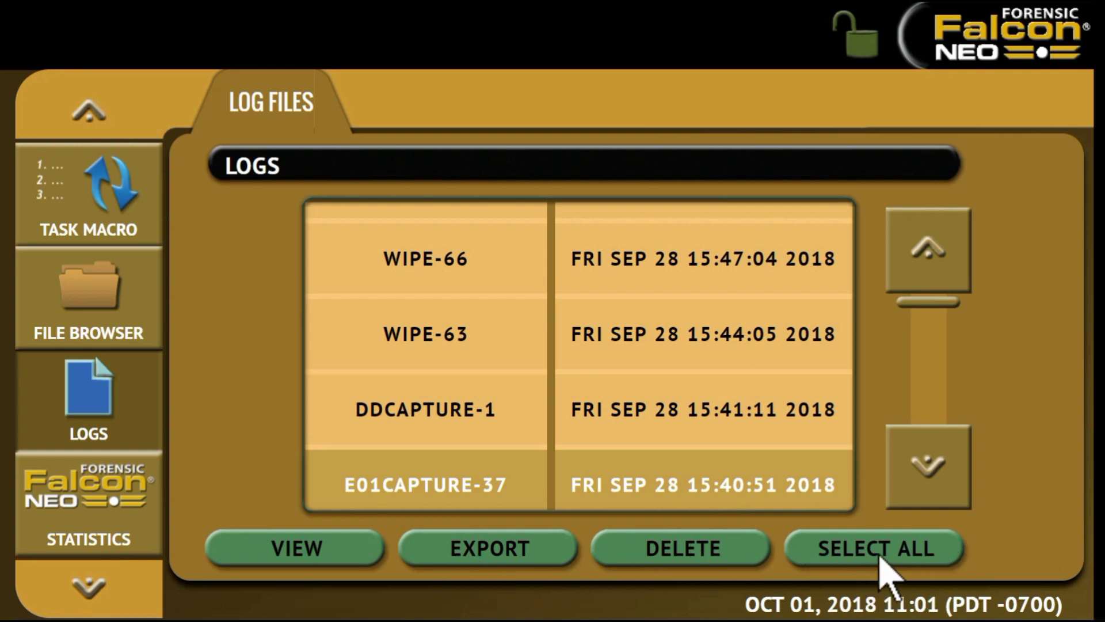
left_click(84, 515)
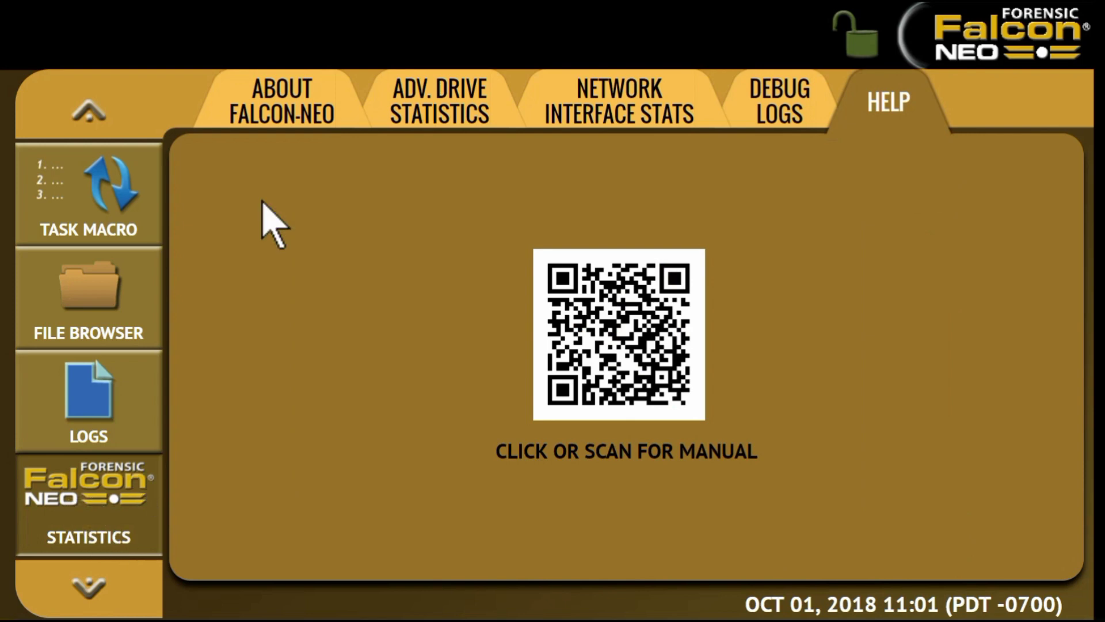
View the unit information, including the network interface details
left_click(311, 112)
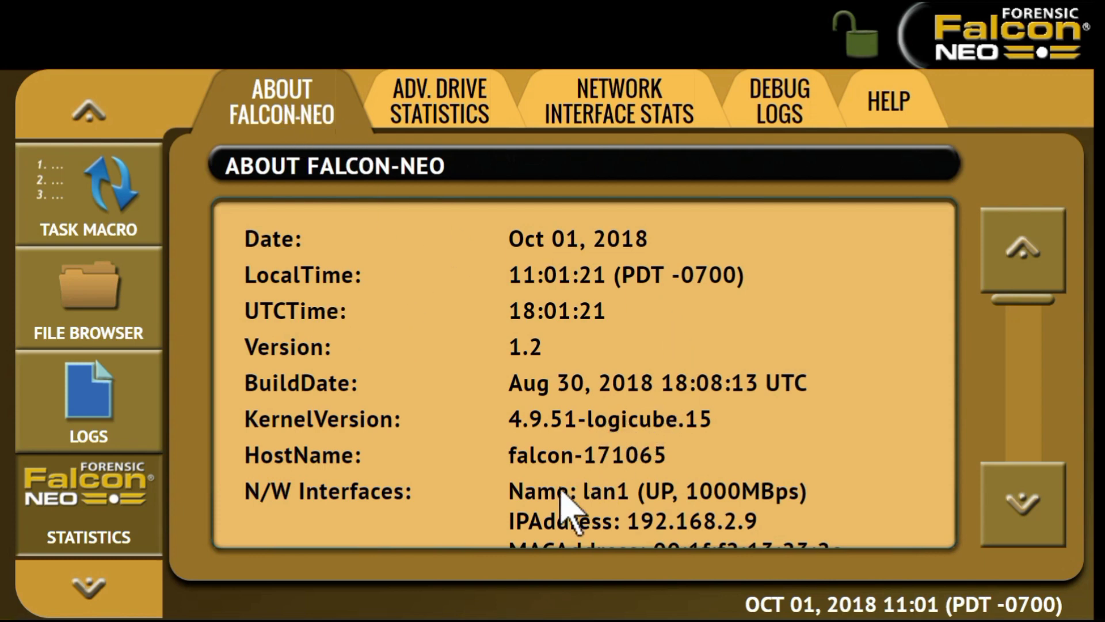
left_click(1024, 504)
left_click(1023, 514)
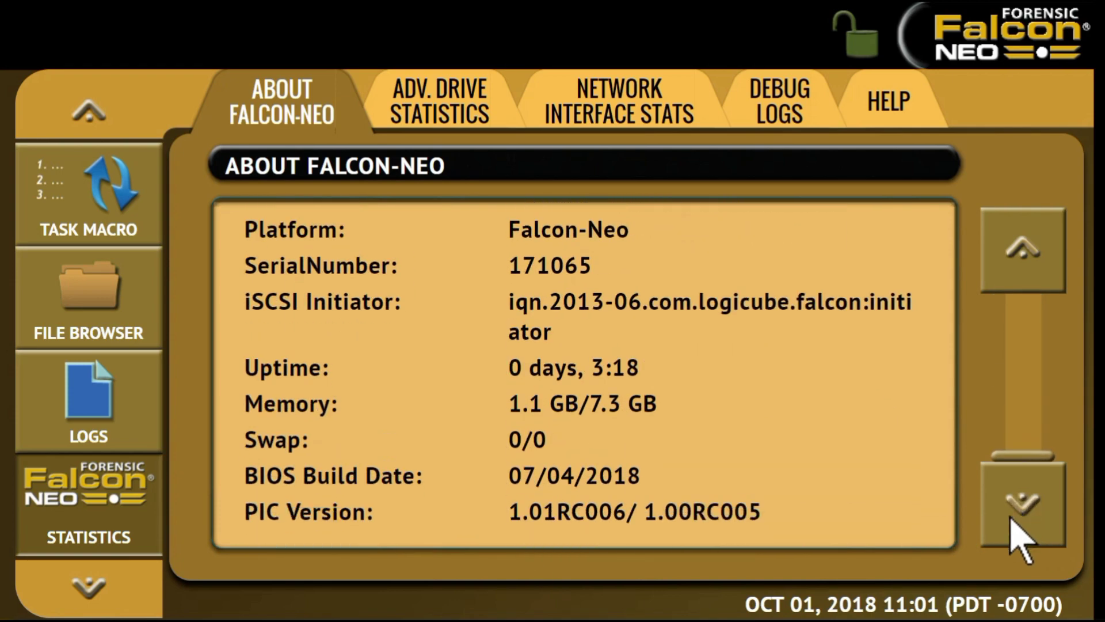
Check drive-port and network statistics, debug log options, and the Help page's manual QR code
left_click(437, 90)
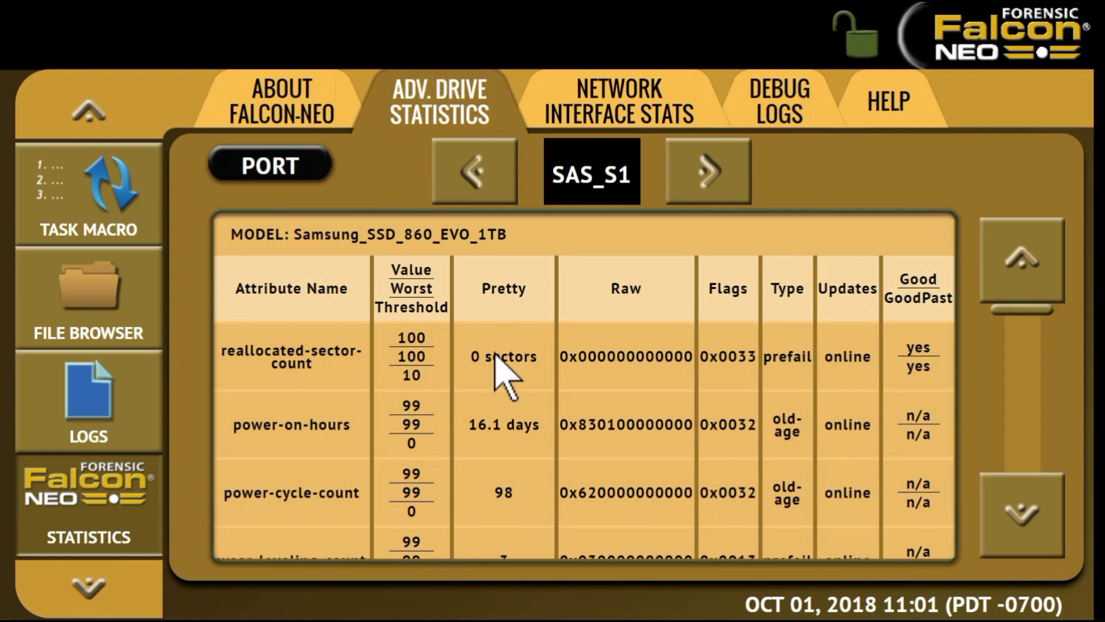
left_click(717, 177)
left_click(638, 102)
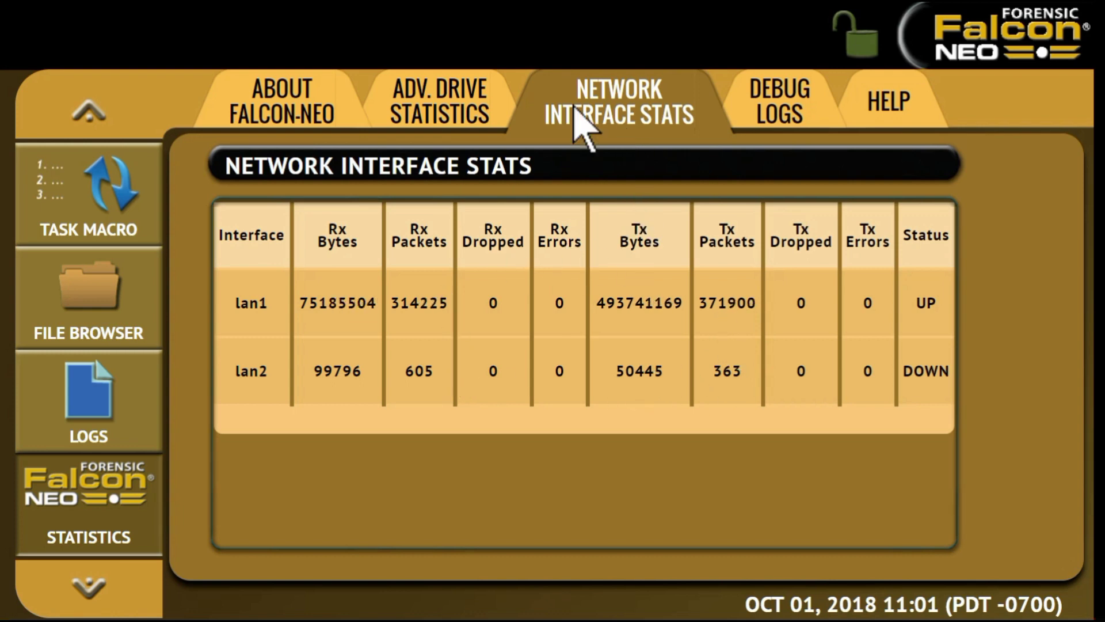
left_click(778, 107)
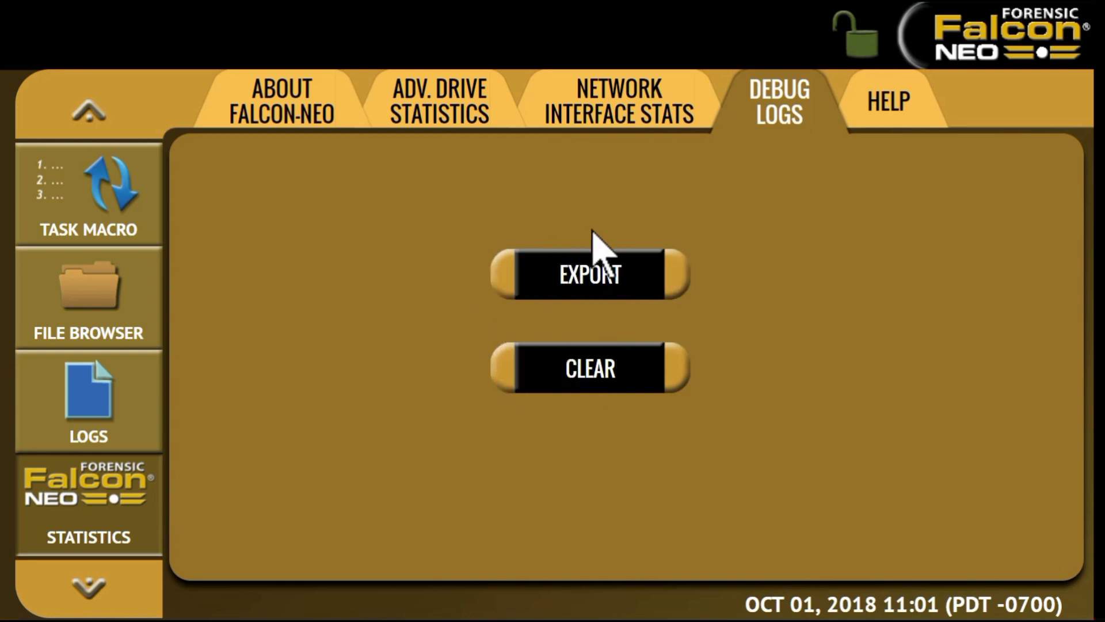
left_click(890, 100)
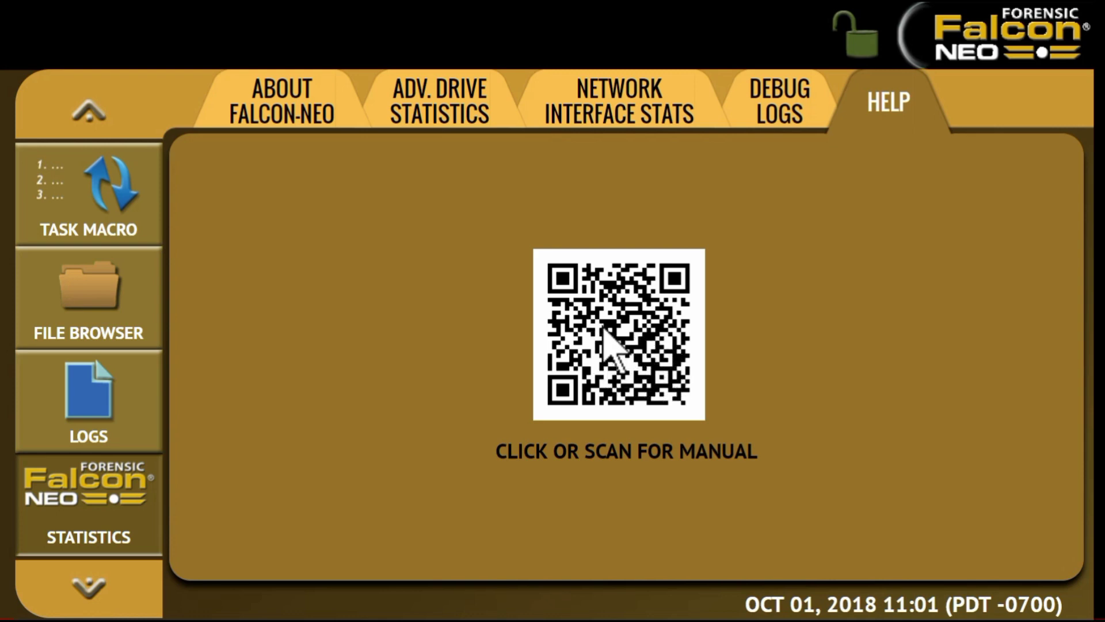
left_click(86, 593)
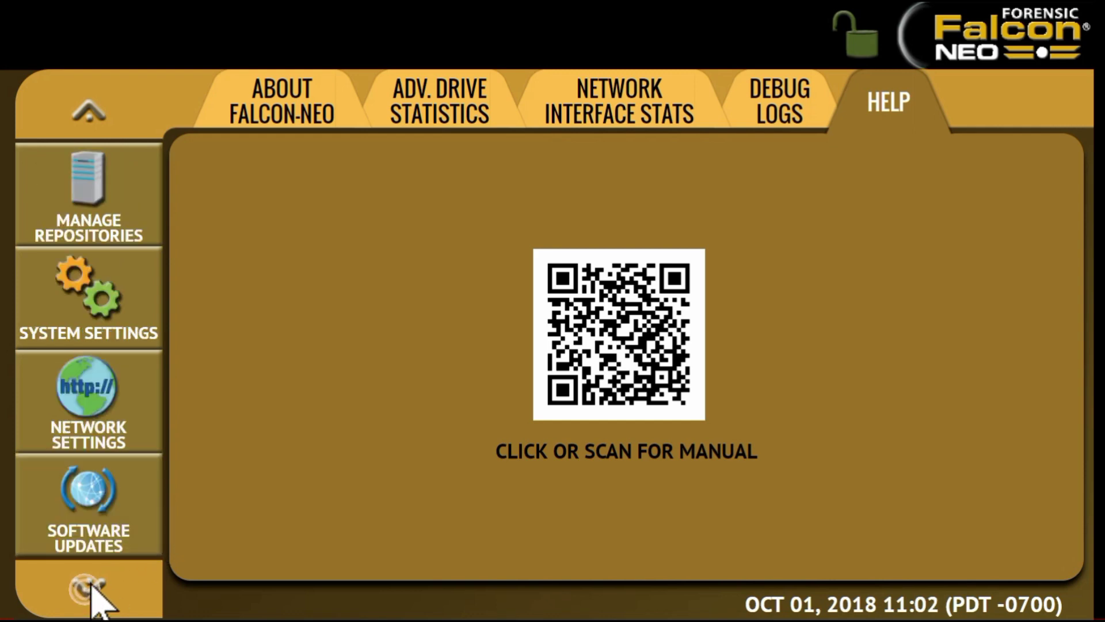
Review the repository list, iSCSI settings and default ntfs file system, then open System Settings
left_click(102, 197)
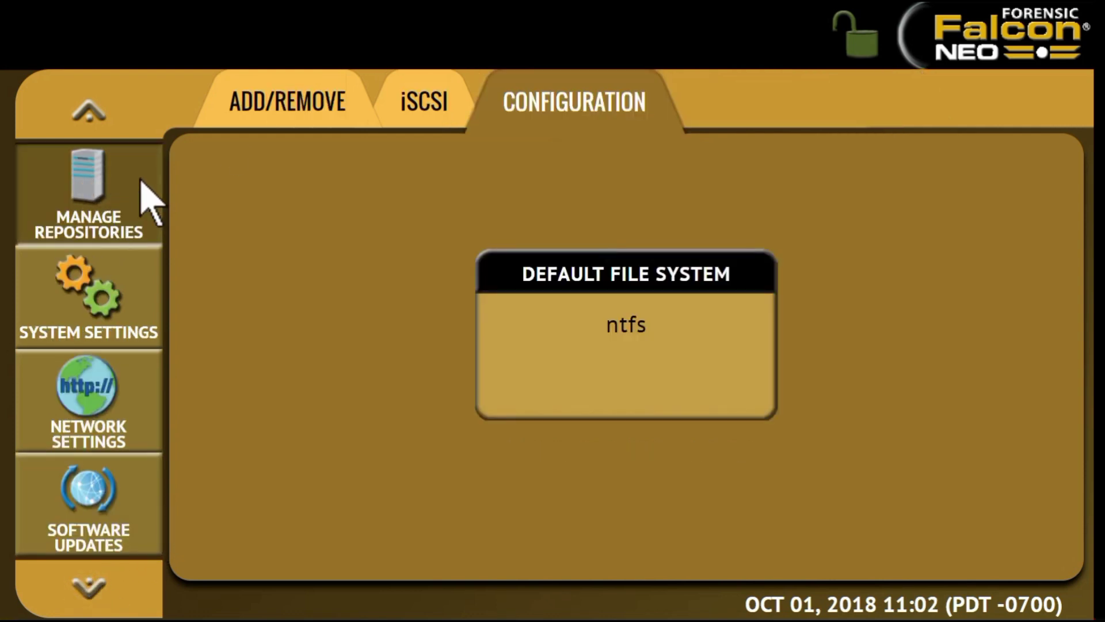
left_click(250, 110)
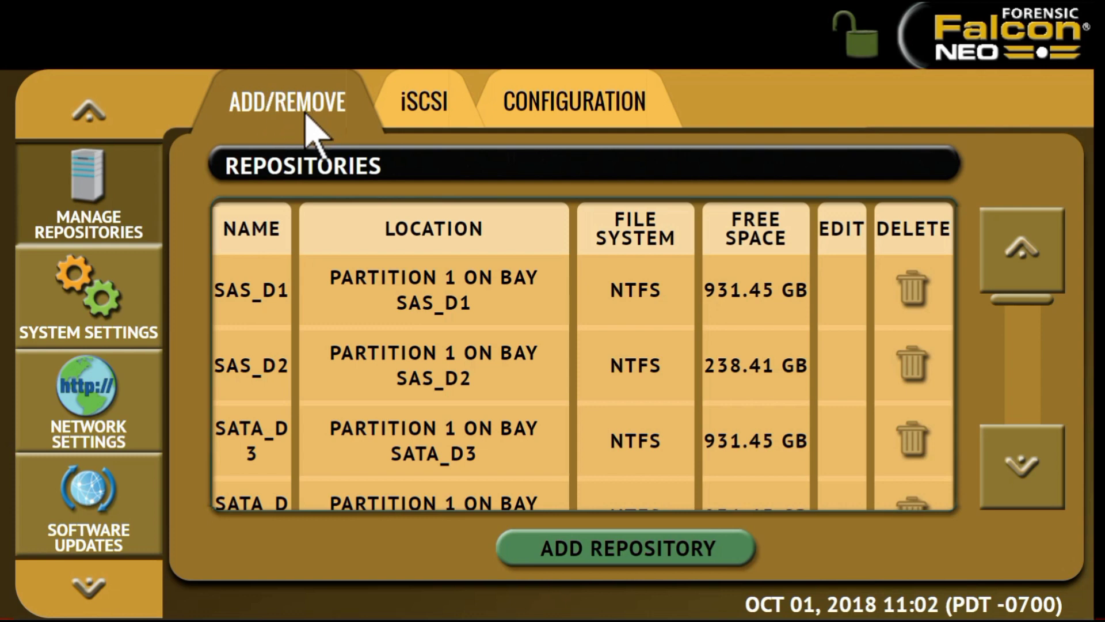
left_click(425, 103)
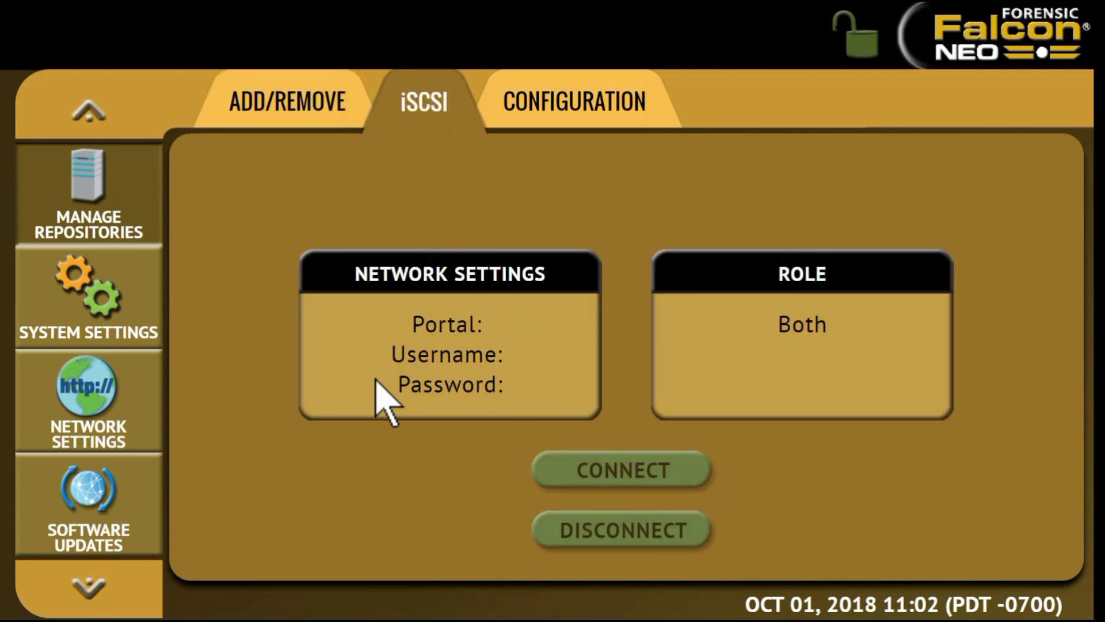
left_click(514, 113)
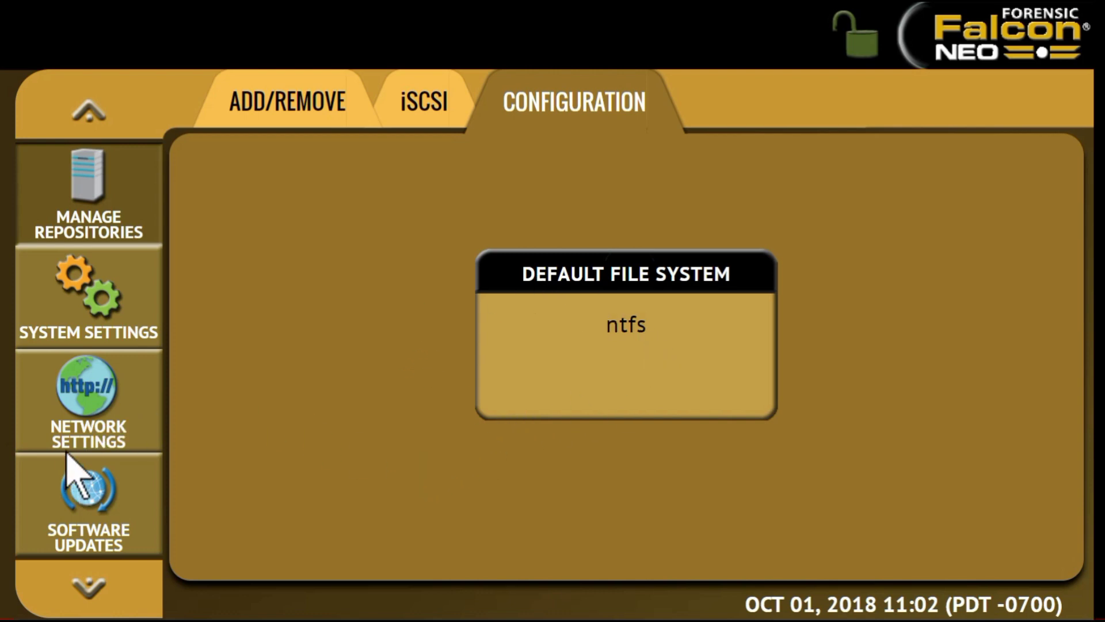
left_click(95, 296)
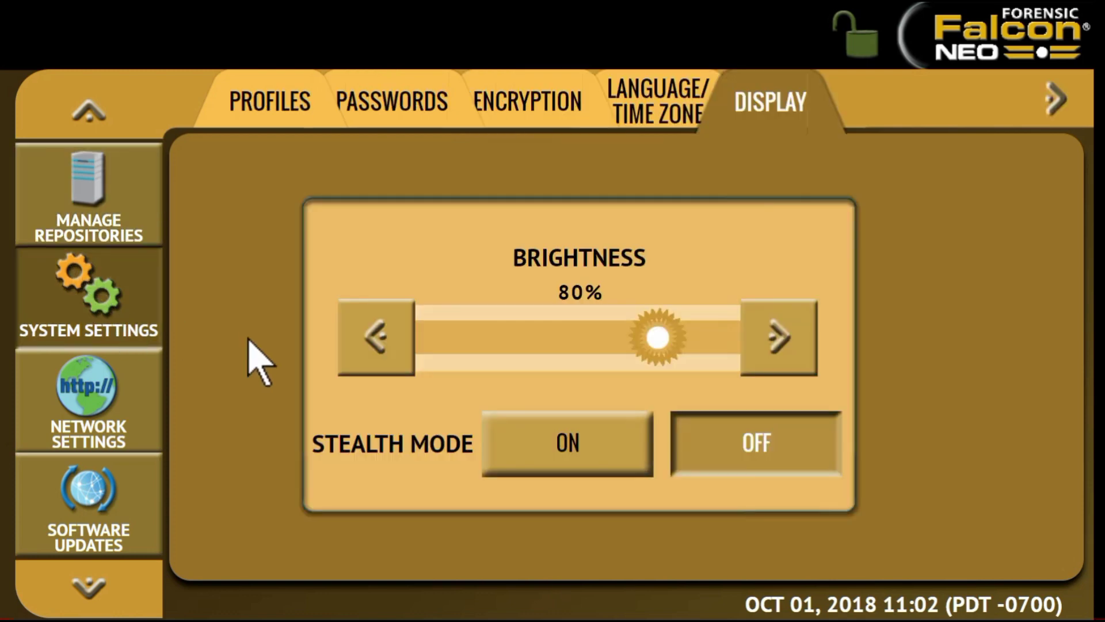
Step through profiles, passwords, encryption, language/time zone and display settings (brightness 80%, stealth off)
left_click(269, 103)
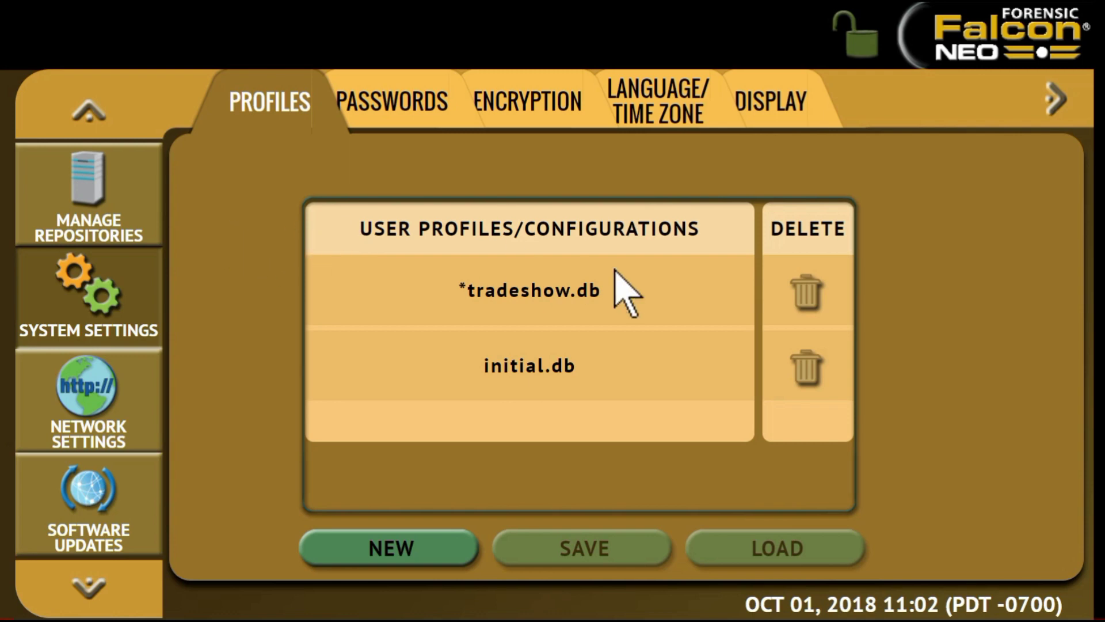
left_click(399, 109)
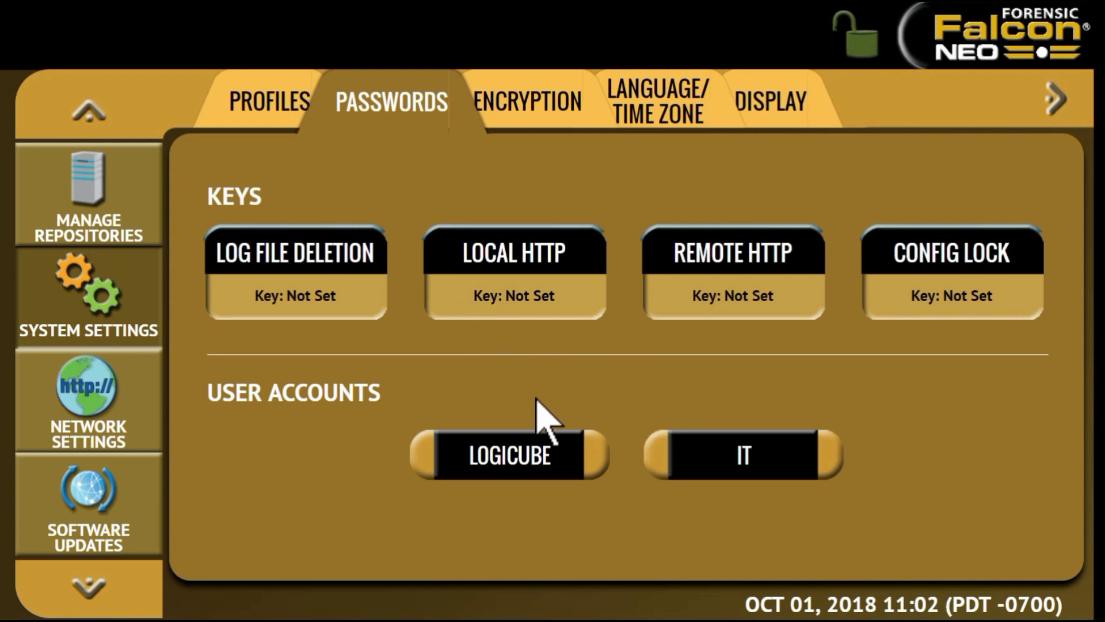
left_click(553, 120)
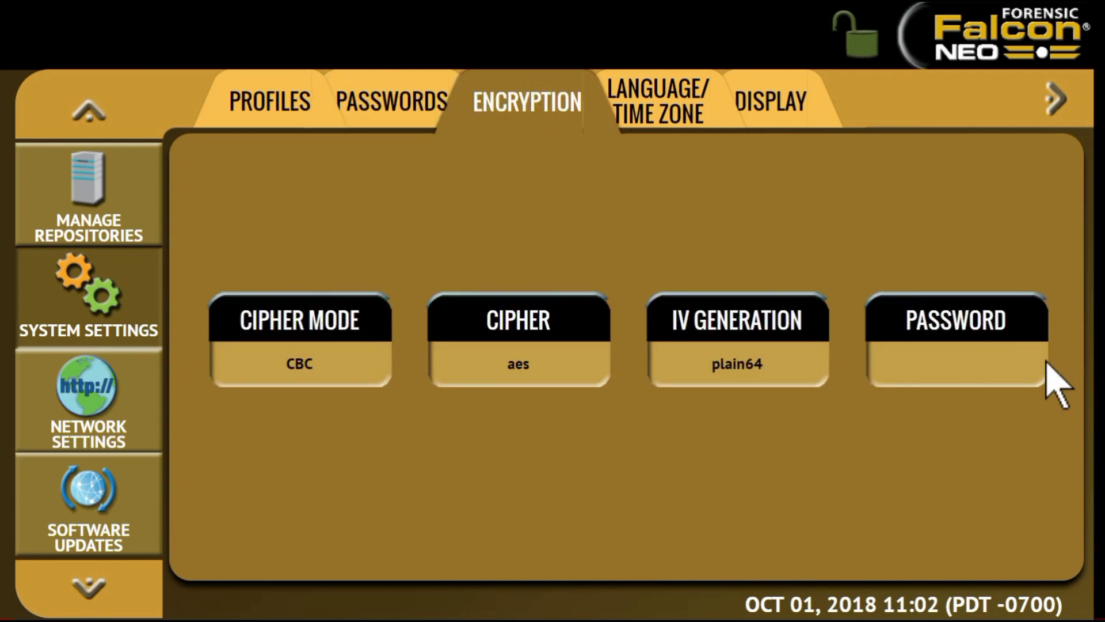
left_click(658, 105)
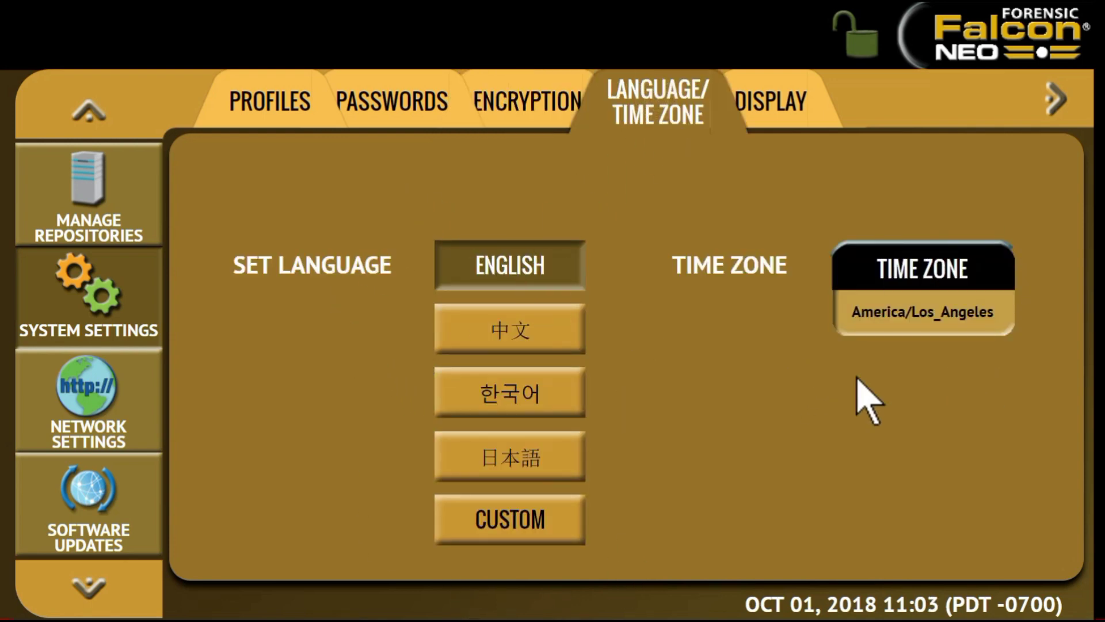
left_click(787, 104)
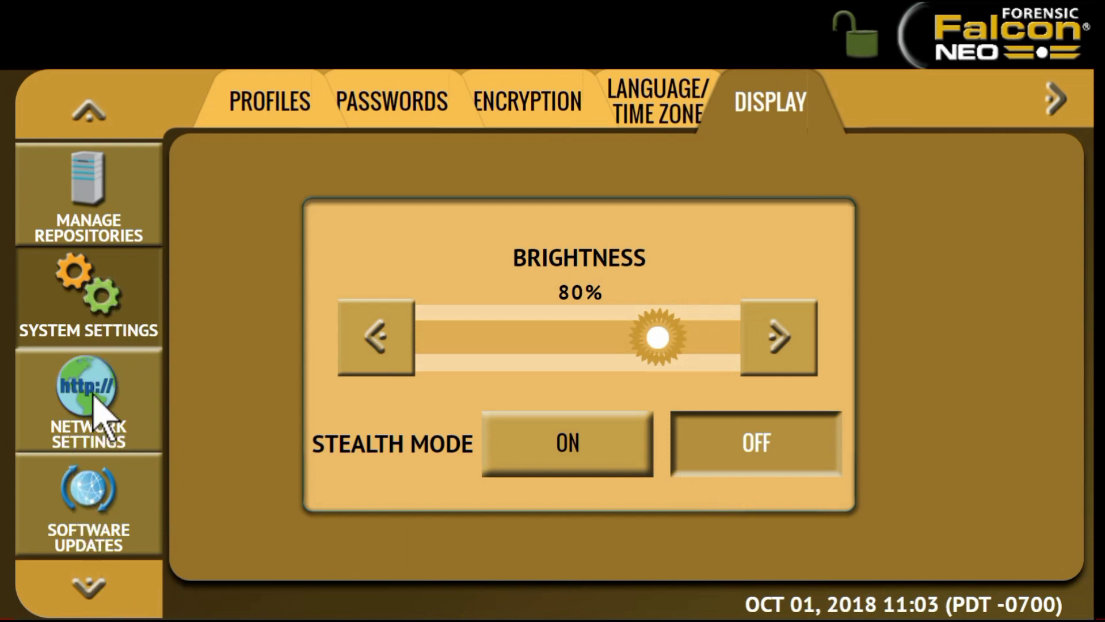
left_click(126, 422)
View the LAN1/LAN2 interfaces and empty HTTP proxy, then show Software Updates (version 1.2)
left_click(301, 106)
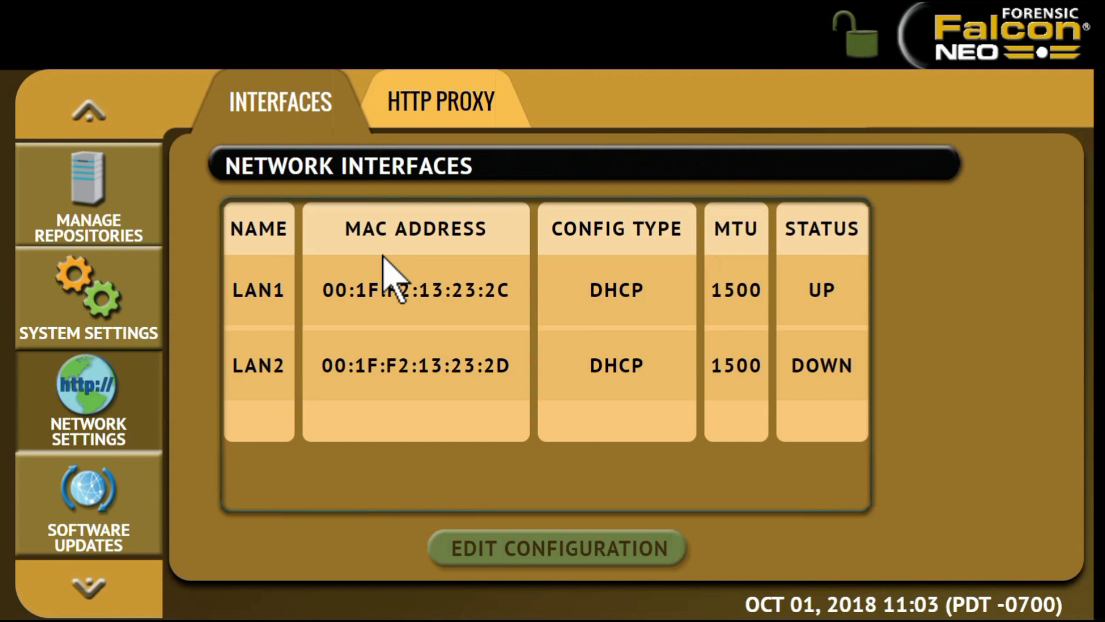
left_click(448, 110)
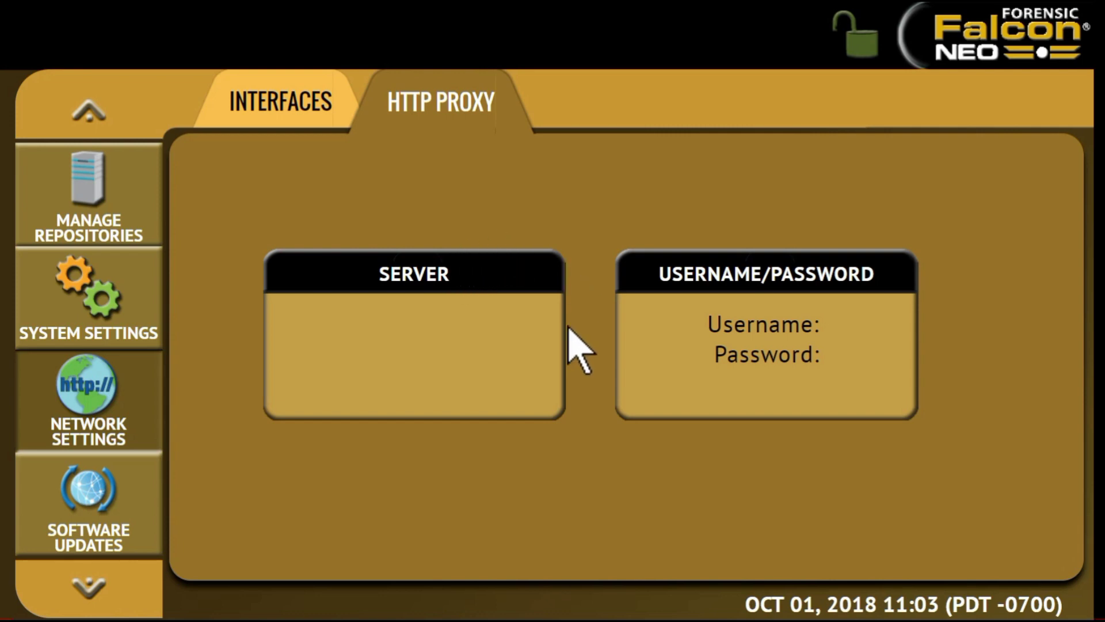
left_click(95, 518)
Check Software Updates: software version 1.2, and no firmware upgrade is available
left_click(301, 109)
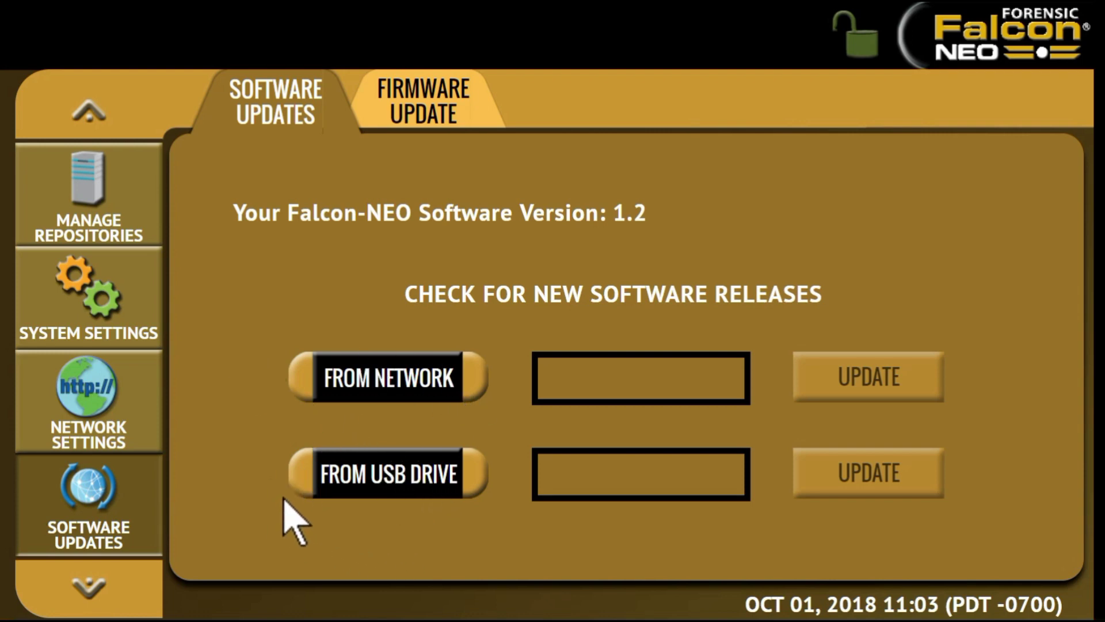
left_click(435, 107)
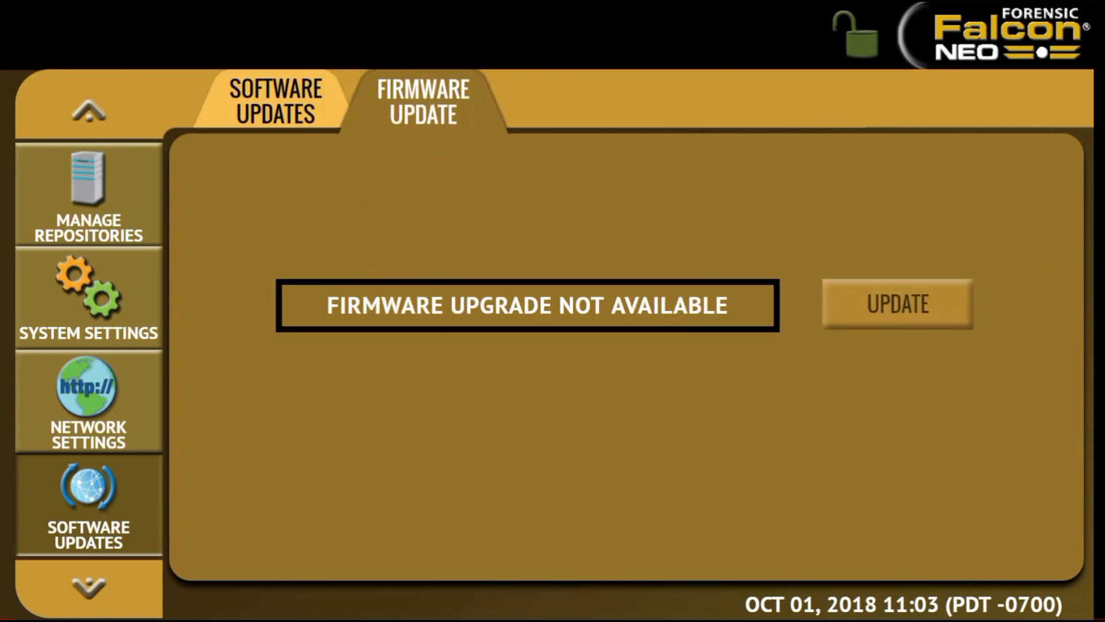
left_click(87, 587)
Review the Power Off options and the Drive Power inactivity timer (Disabled), then return to Imaging
left_click(87, 195)
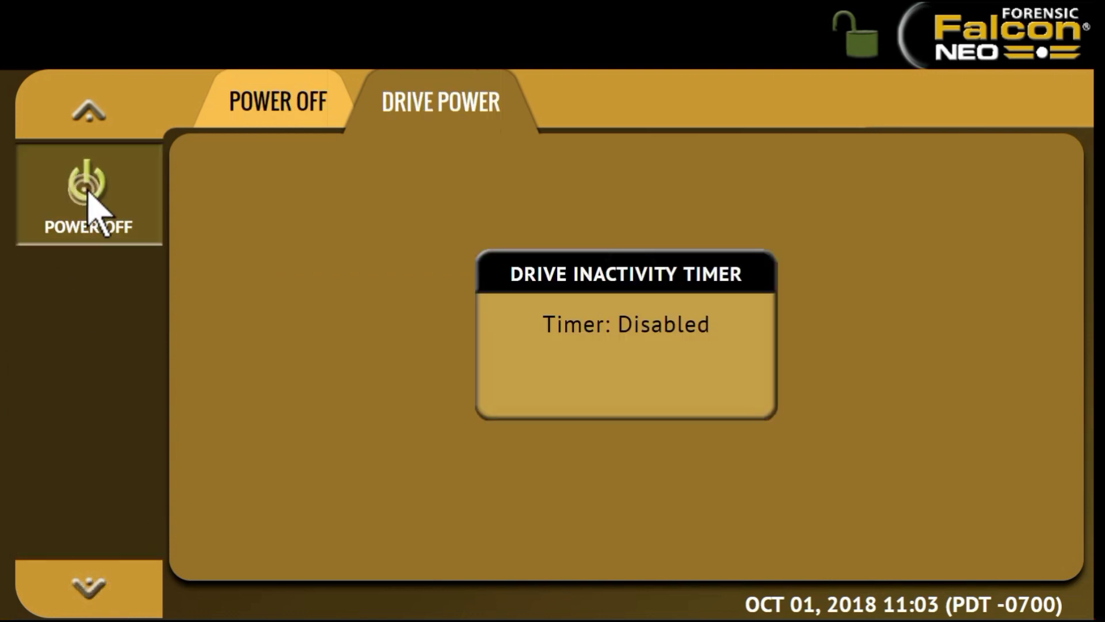
left_click(289, 103)
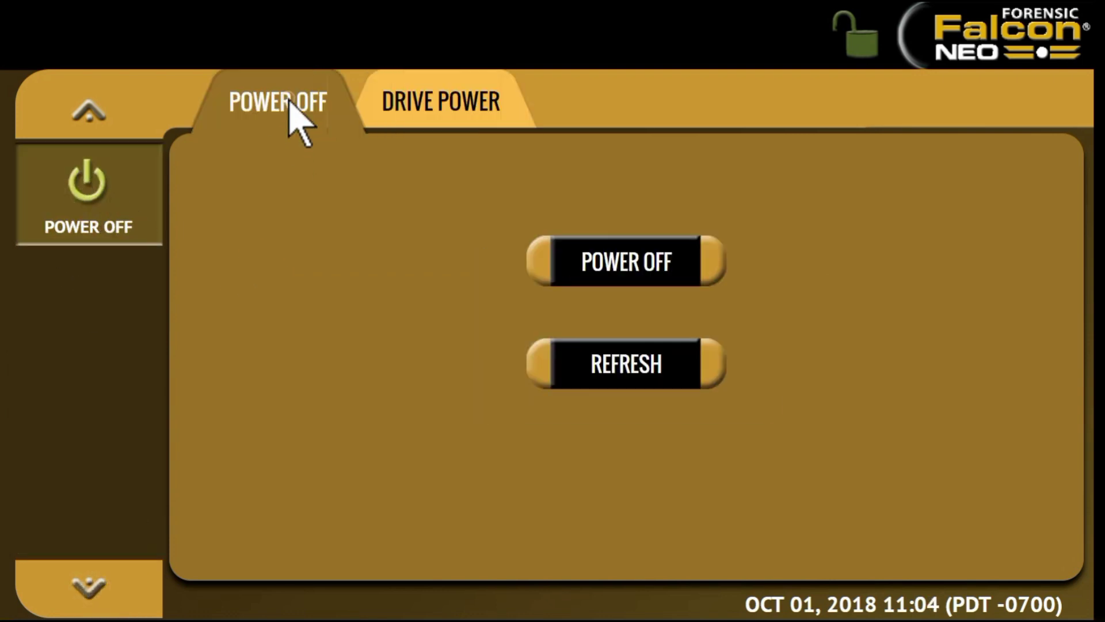
left_click(424, 106)
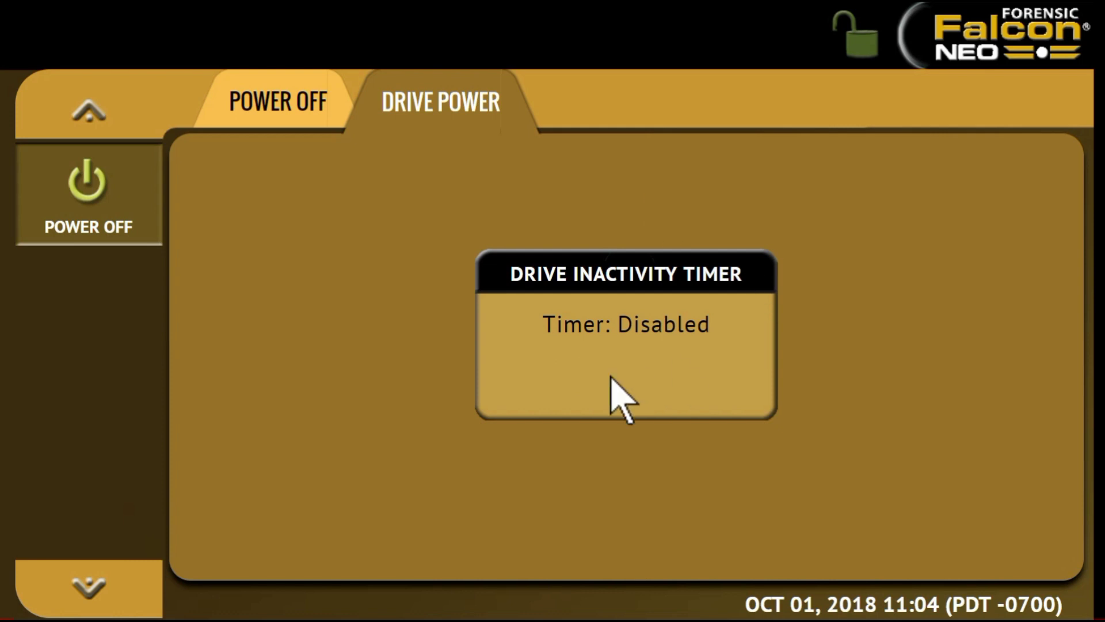
left_click(112, 119)
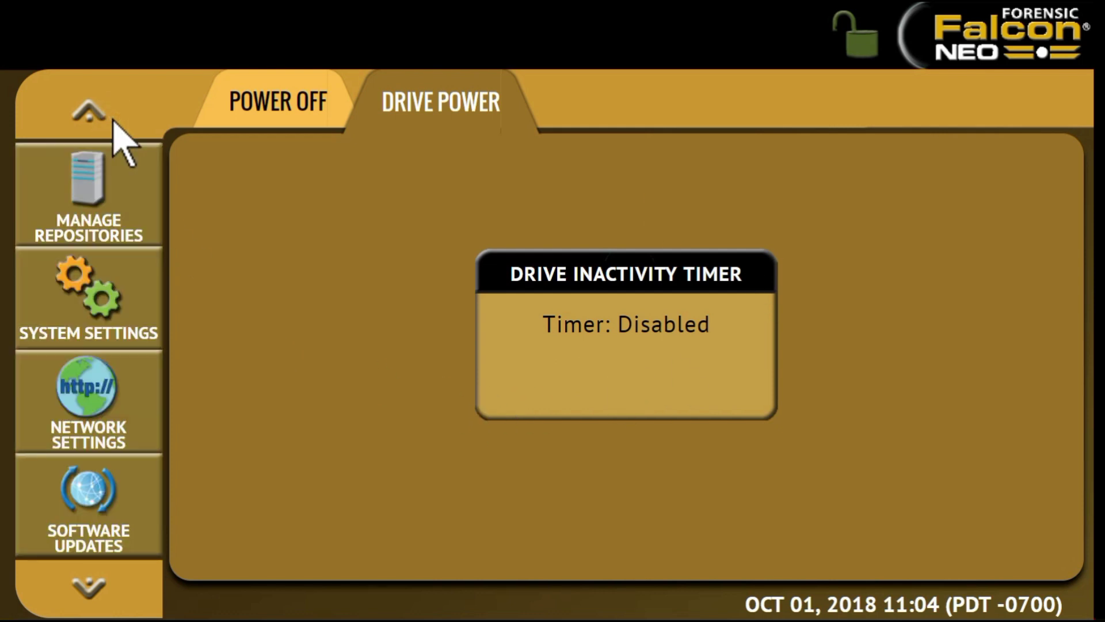
left_click(113, 119)
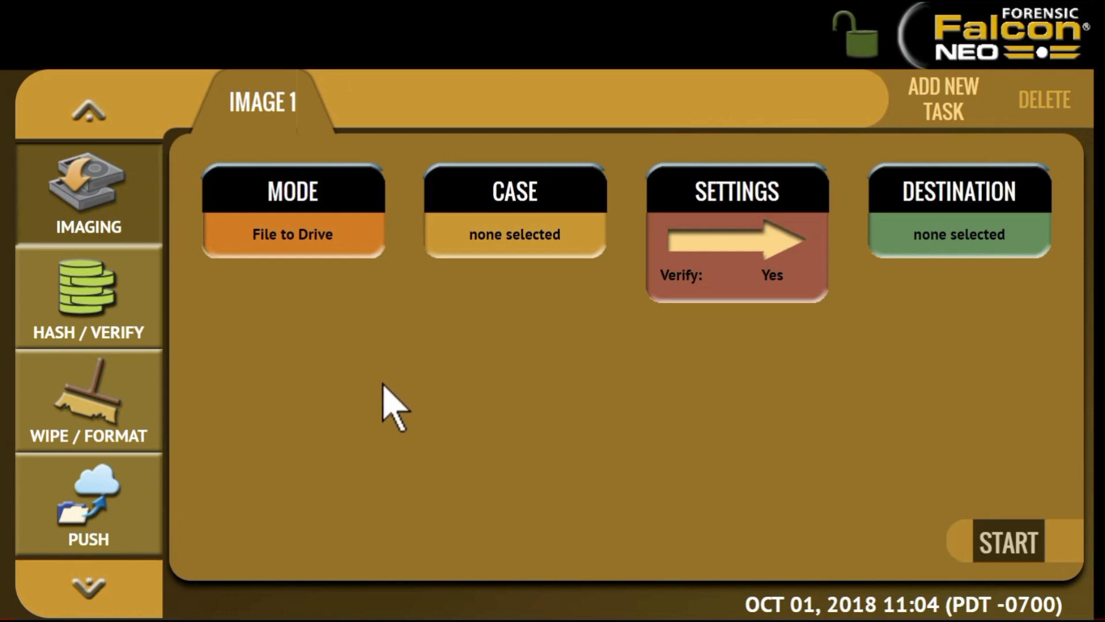
Add an Image 2 task, which defaults to Drive to File, e01 method, SHA-1 hashing
left_click(944, 112)
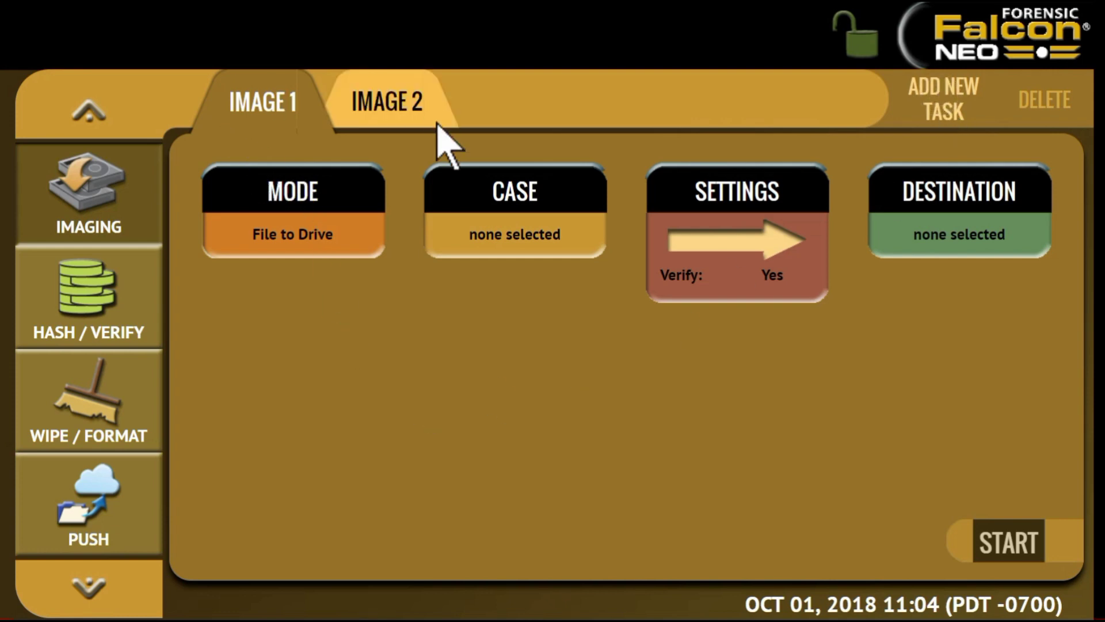
left_click(372, 106)
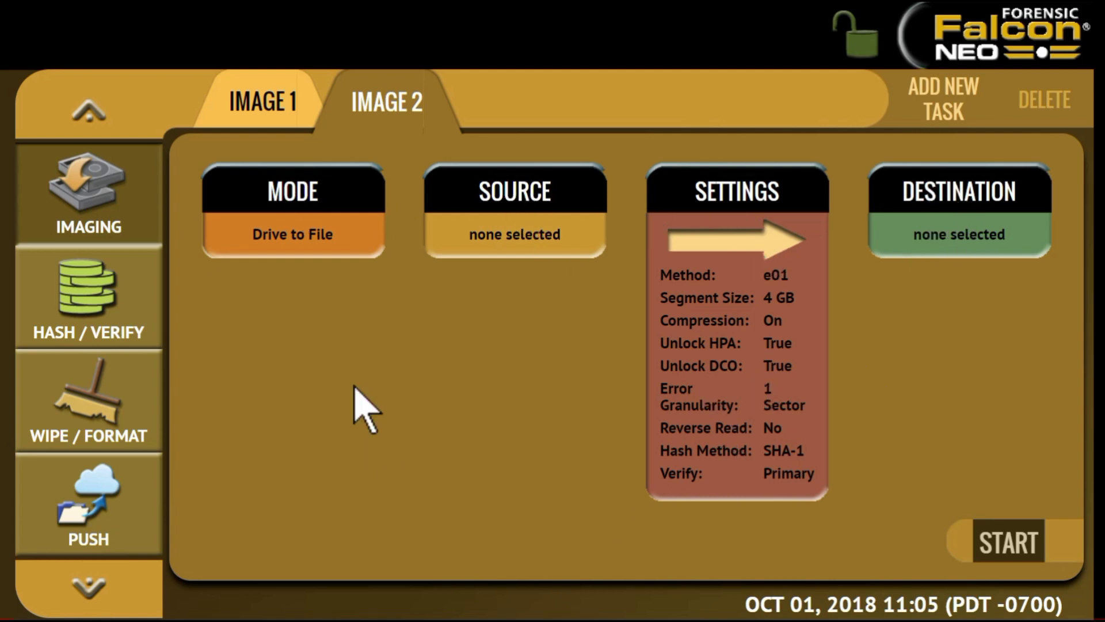
left_click(80, 308)
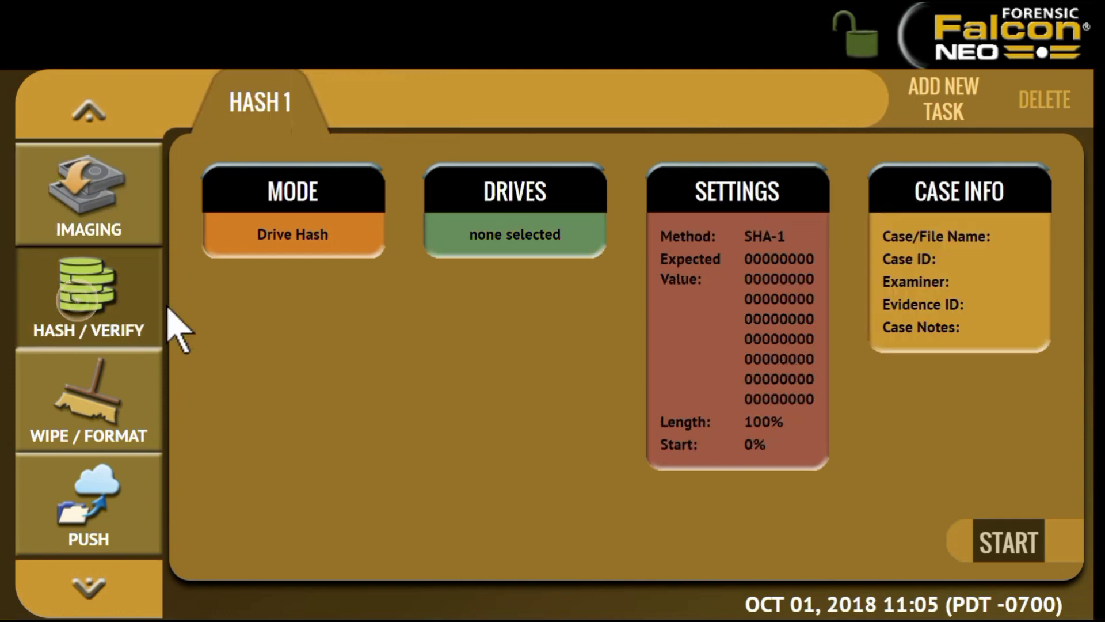
Add a second hash task, then add a WIPE 2 task and delete it, keeping only WIPE 1
left_click(955, 106)
left_click(109, 429)
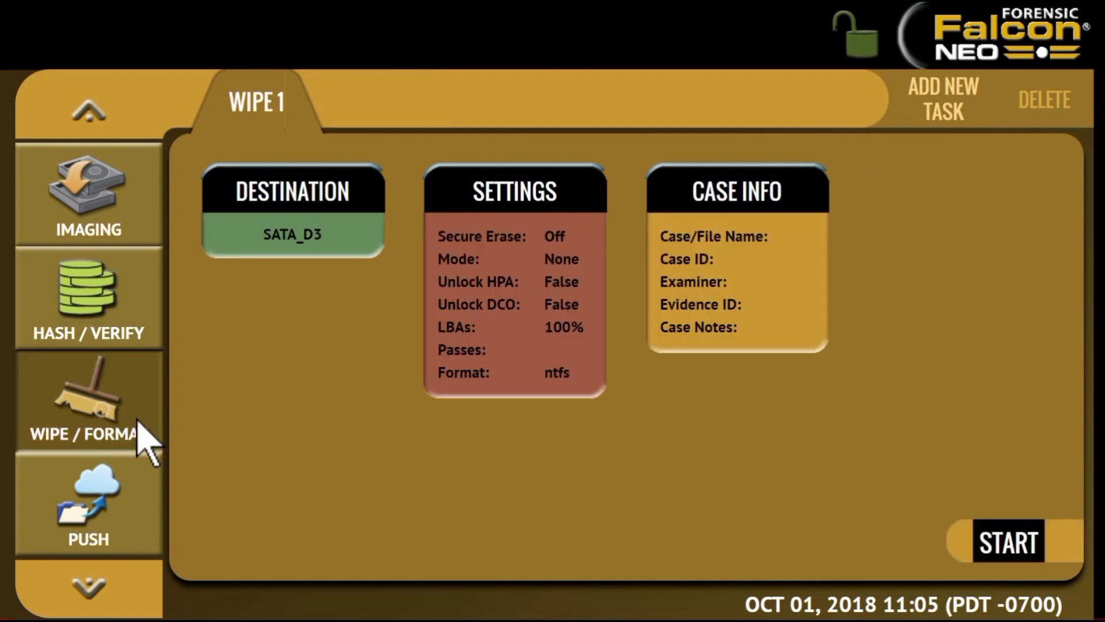
left_click(948, 93)
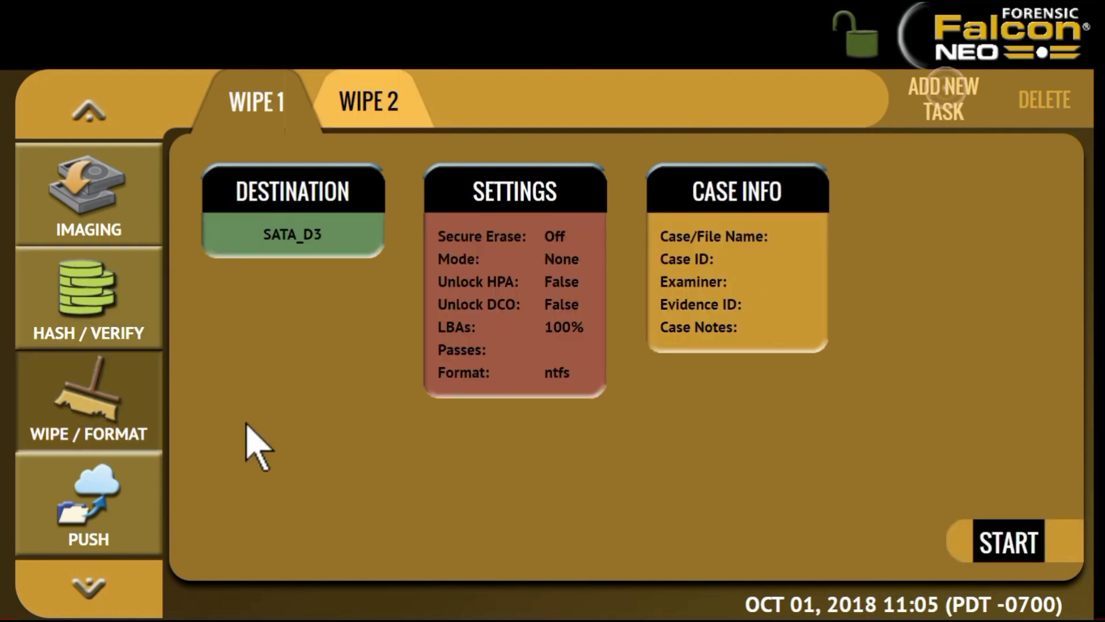
left_click(366, 104)
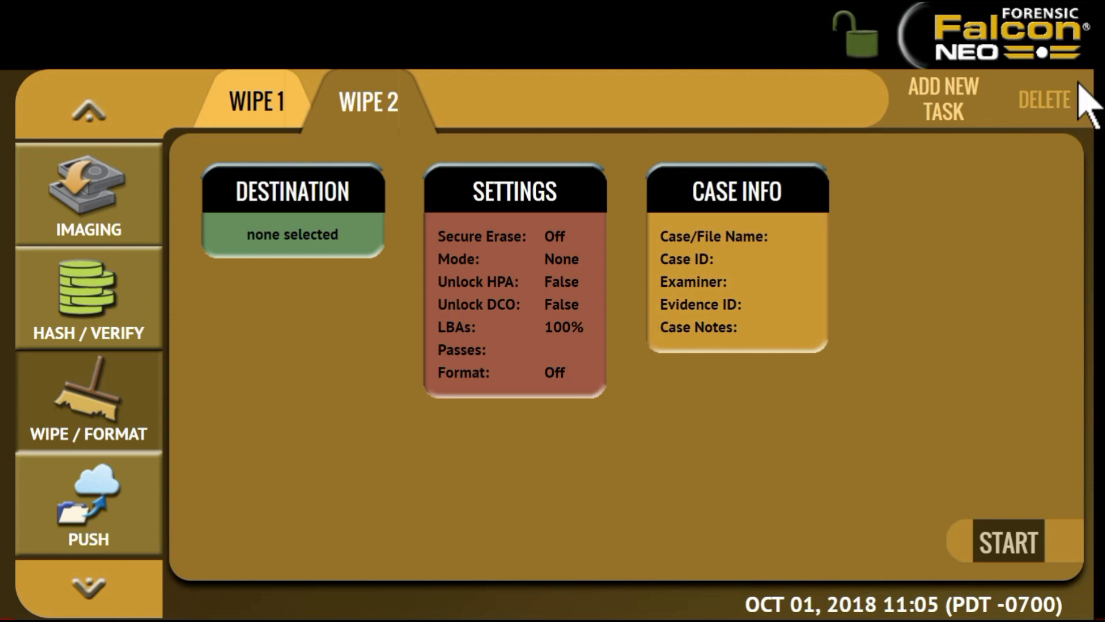
left_click(1038, 102)
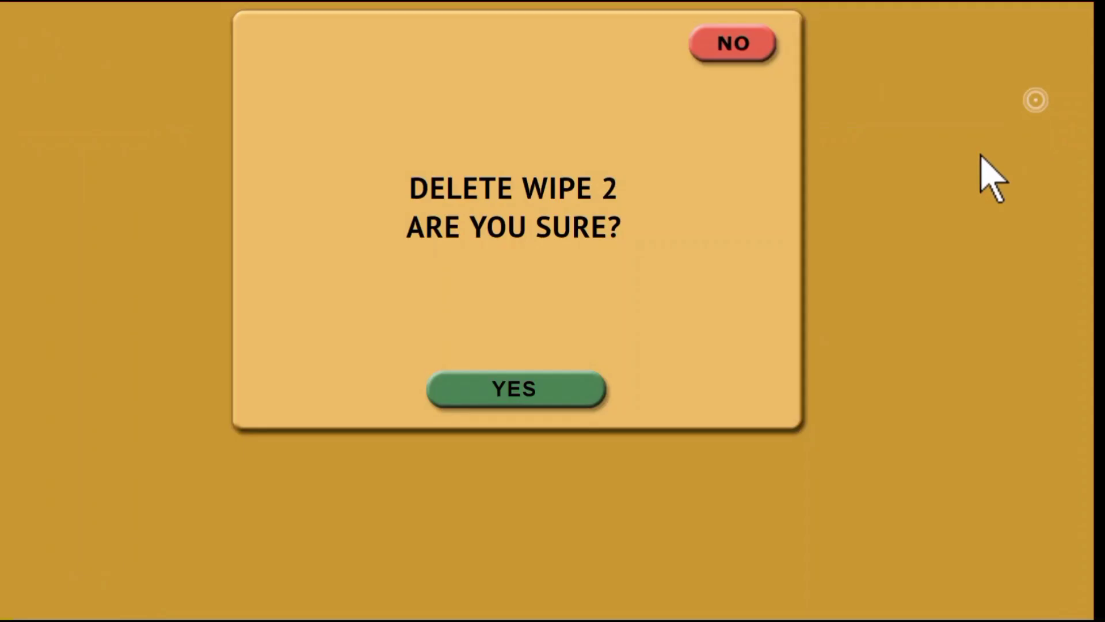
left_click(518, 388)
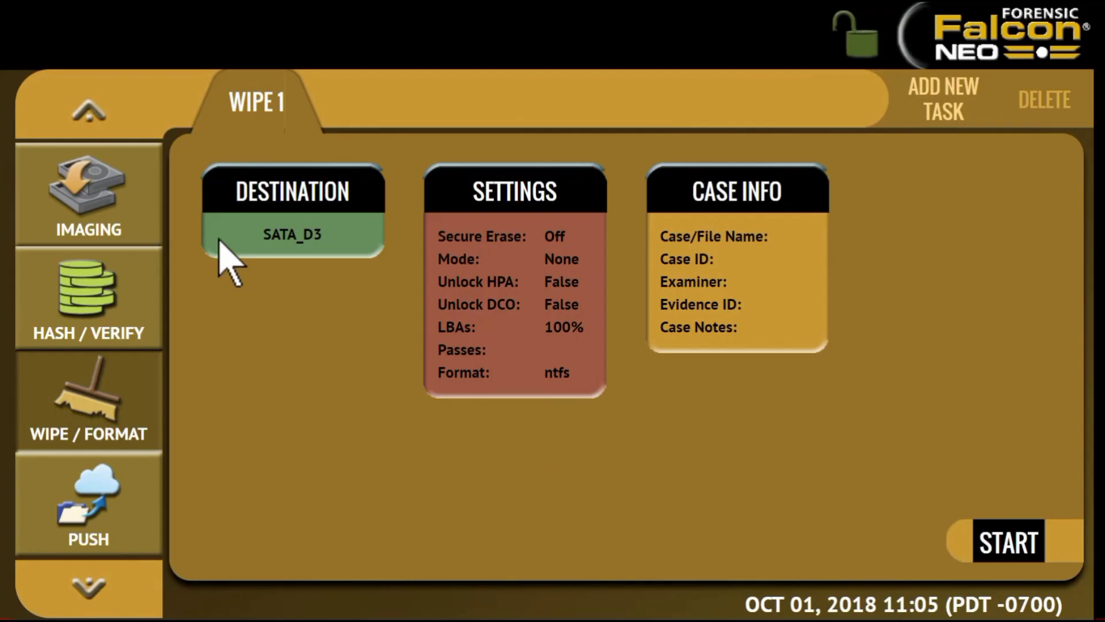